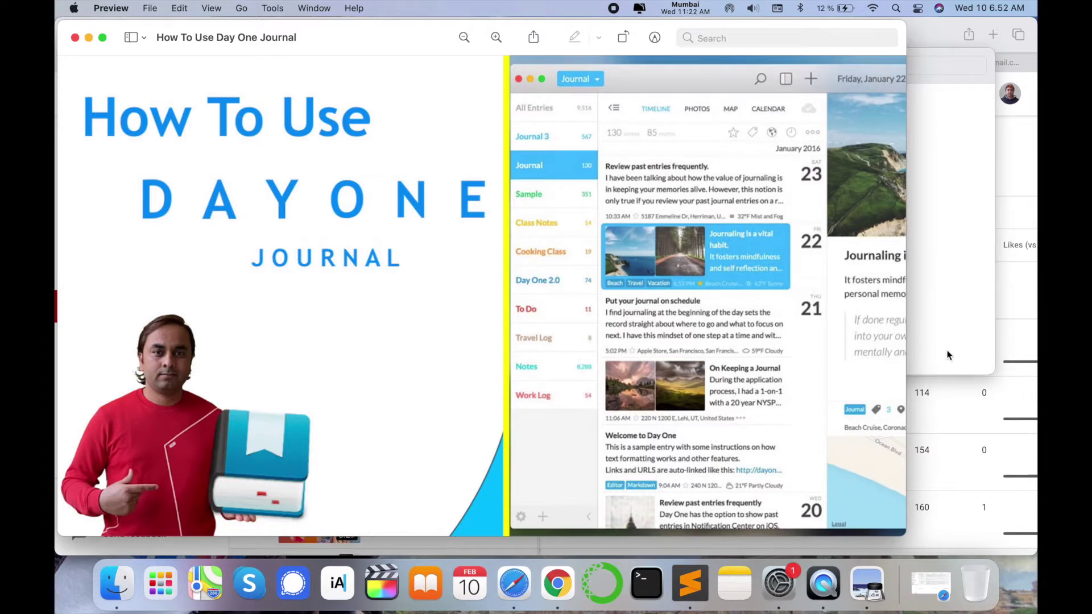
Switch from the Preview image to Chrome's YouTube results for 'research rocks'
key("super+Tab")
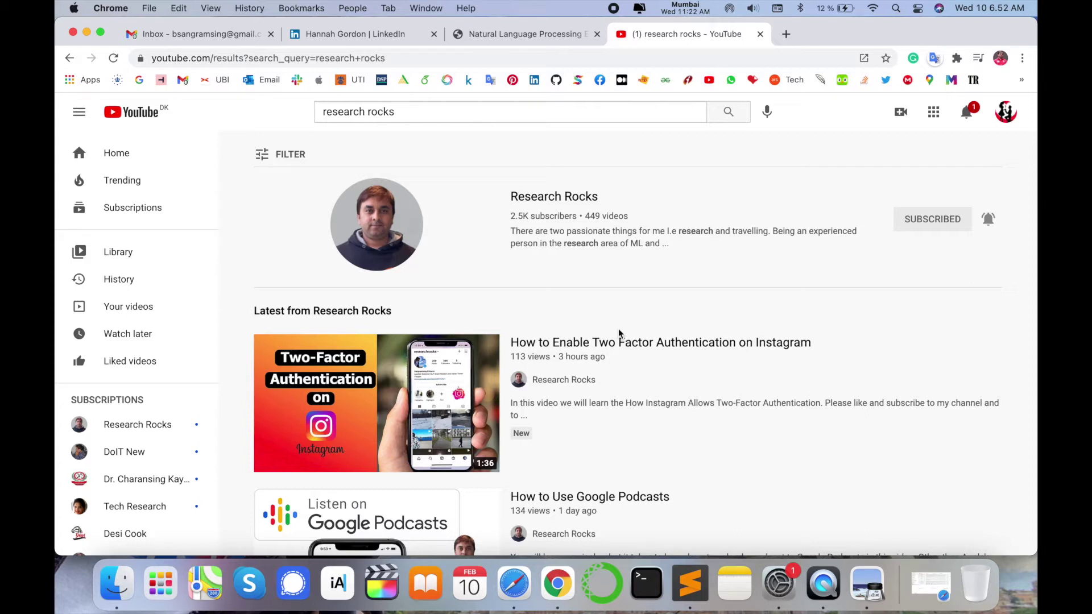
Google 'Use Day One Journal' in a new tab and open the official dayoneapp.com result
left_click(790, 36)
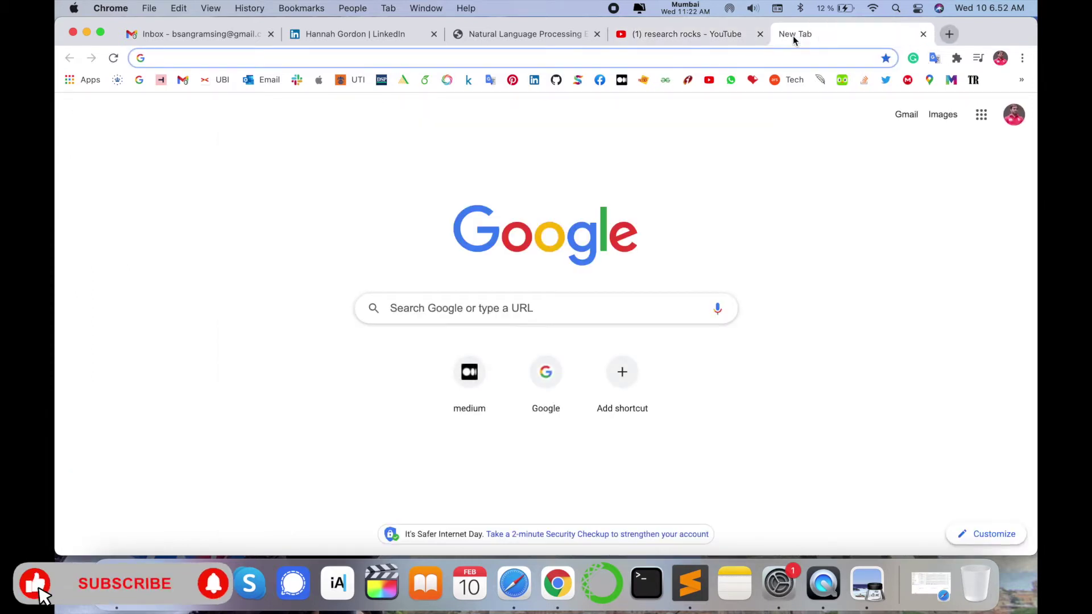
left_click(548, 373)
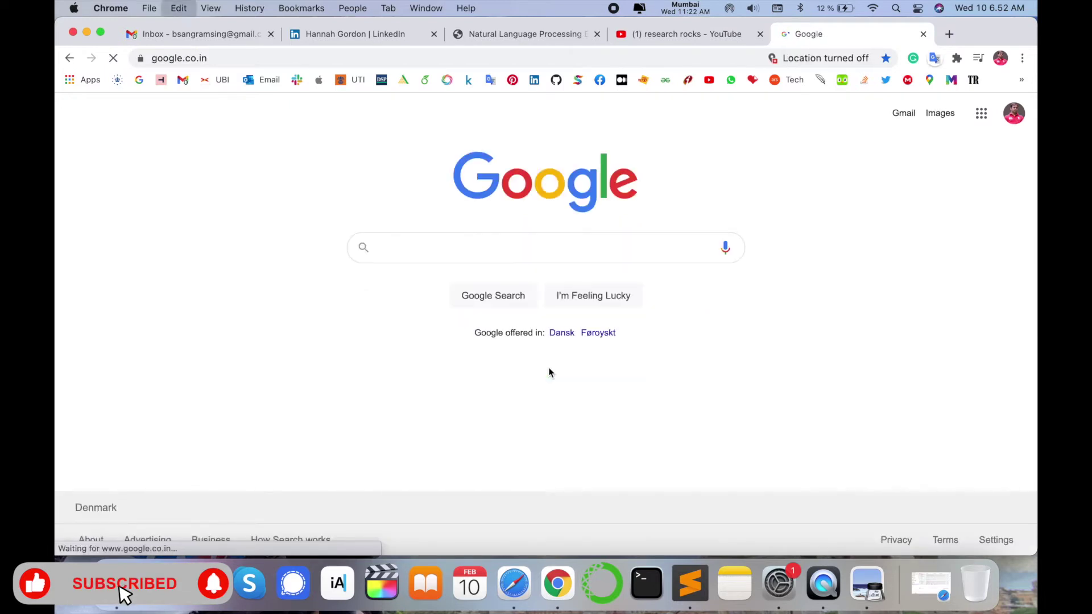
type("Use Day One Journal")
key("Return")
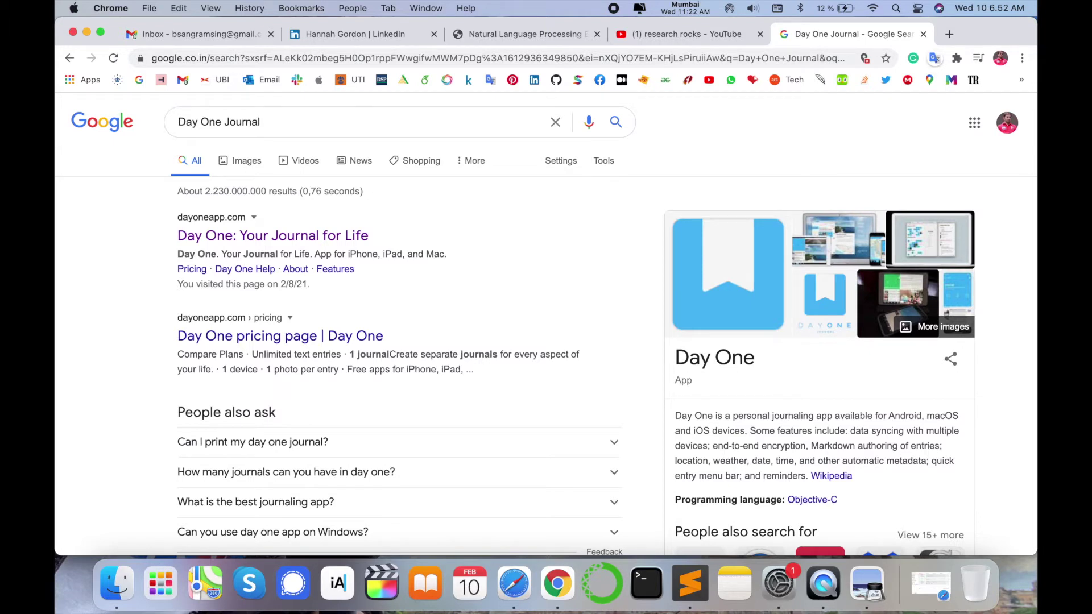
left_click(236, 242)
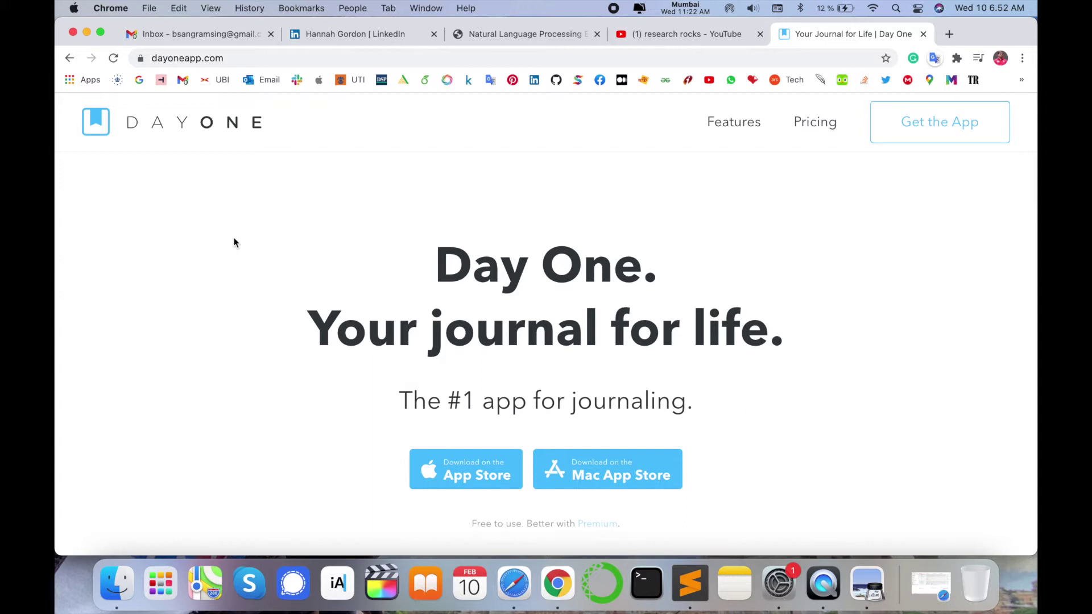
Scroll down the Day One homepage toward the Mac App Store download link
scroll(588, 405, "down", 3)
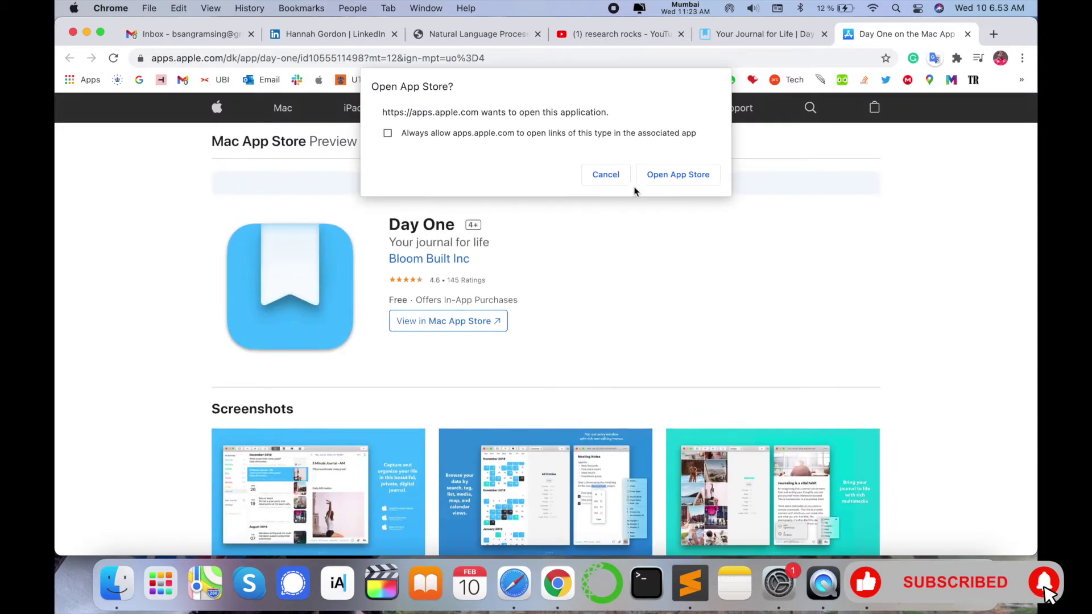
Install Day One from its App Store listing and launch the app
left_click(642, 177)
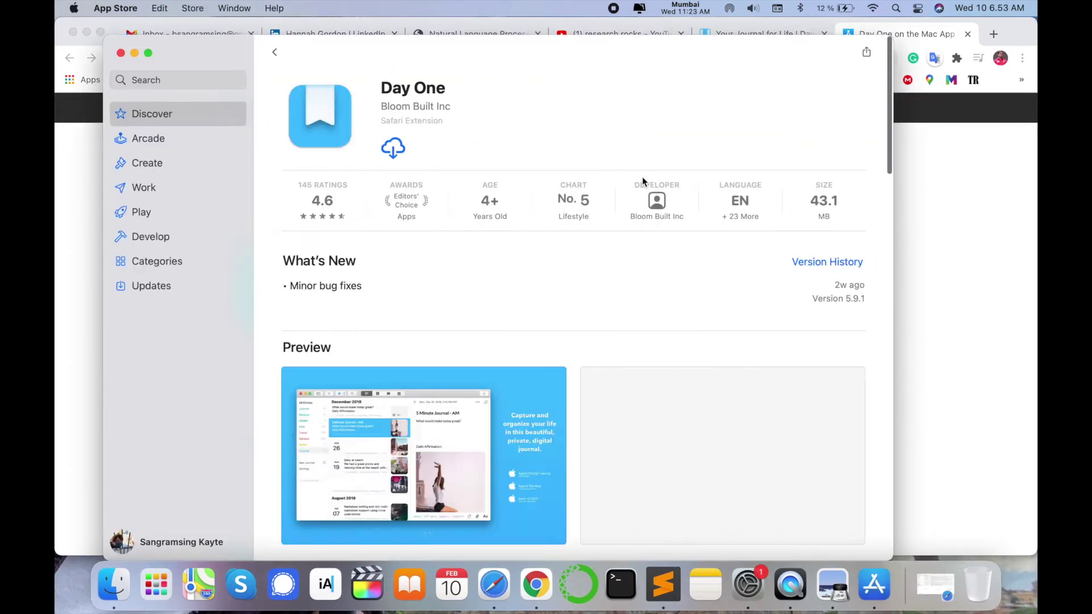
left_click(394, 149)
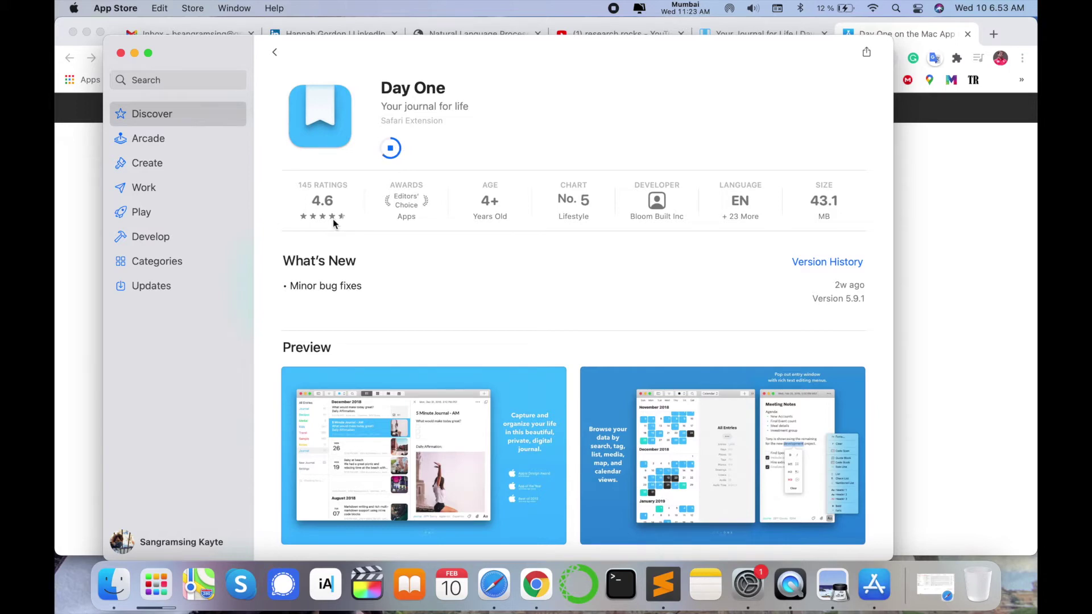
scroll(334, 223, "down", 15)
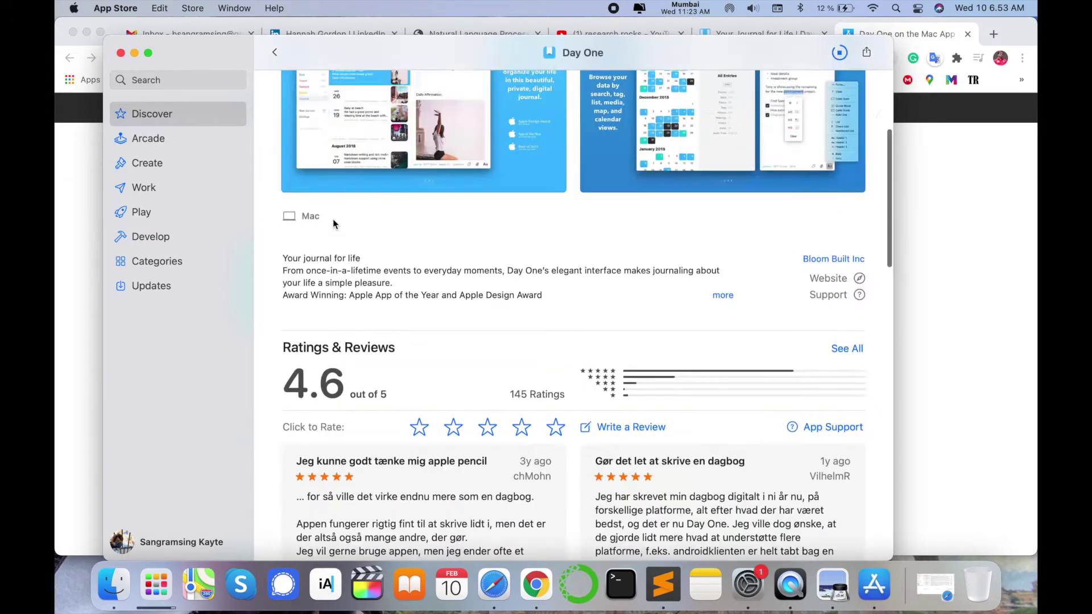
scroll(334, 223, "up", 10)
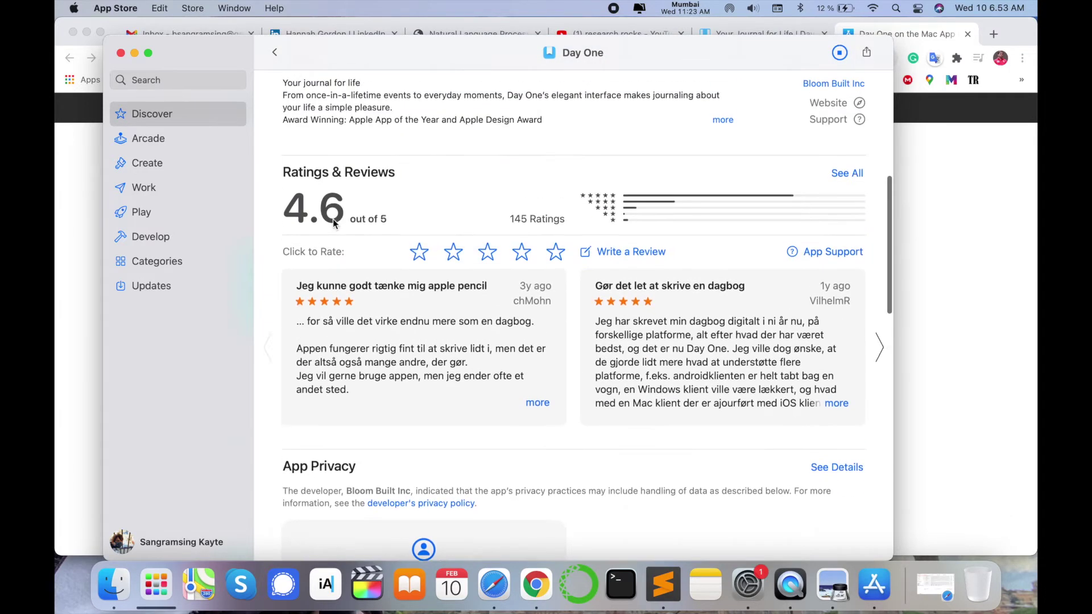
scroll(333, 220, "up", 5)
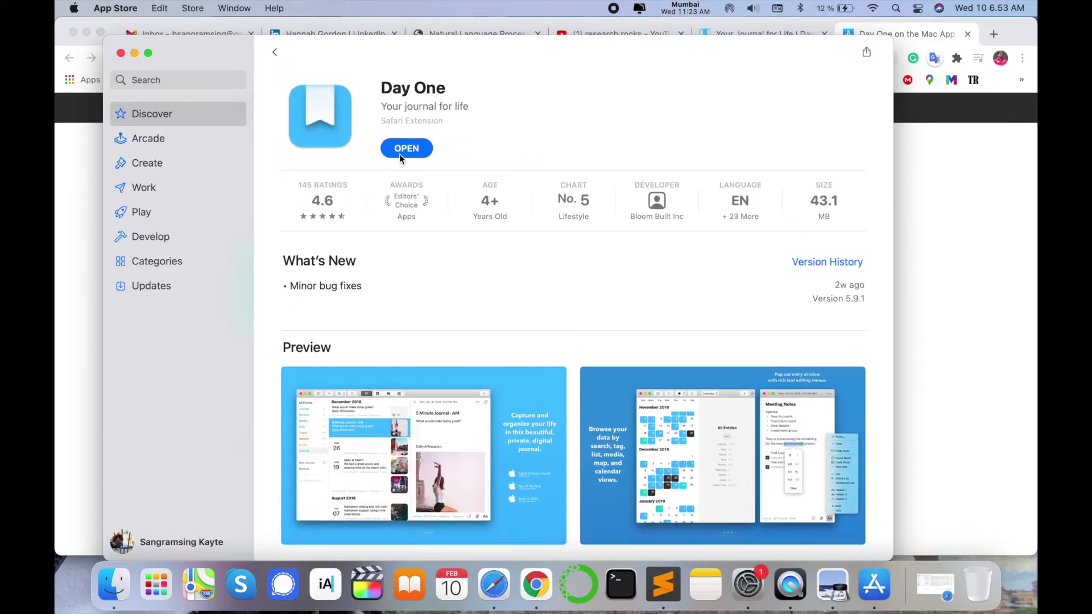
left_click(405, 149)
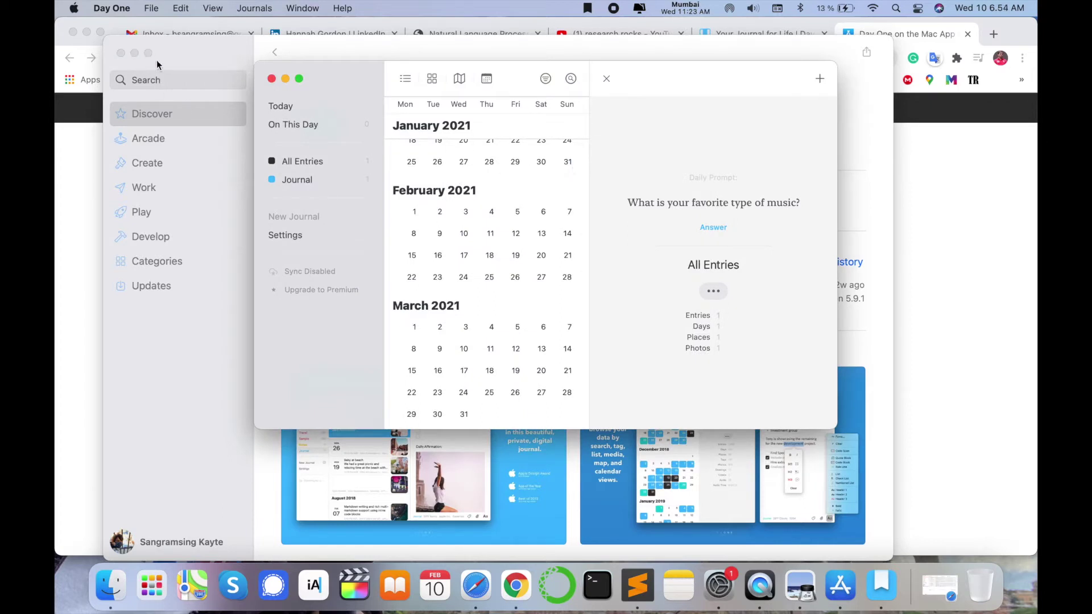
Close App Store and go via All Entries and On This Day to the empty Wed 10 Feb 2021 day
left_click(120, 53)
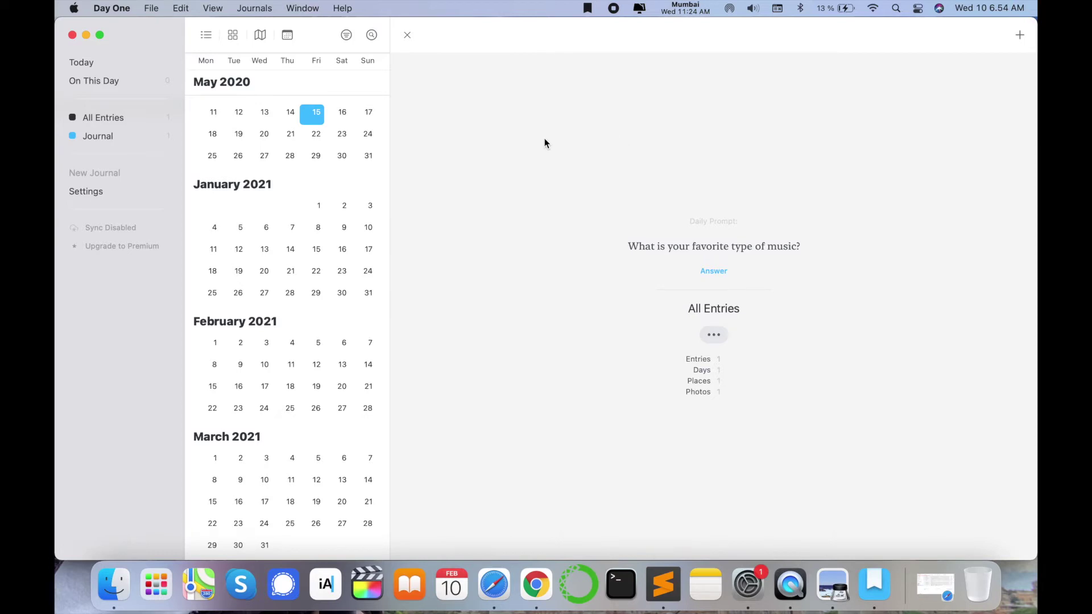
left_click(107, 120)
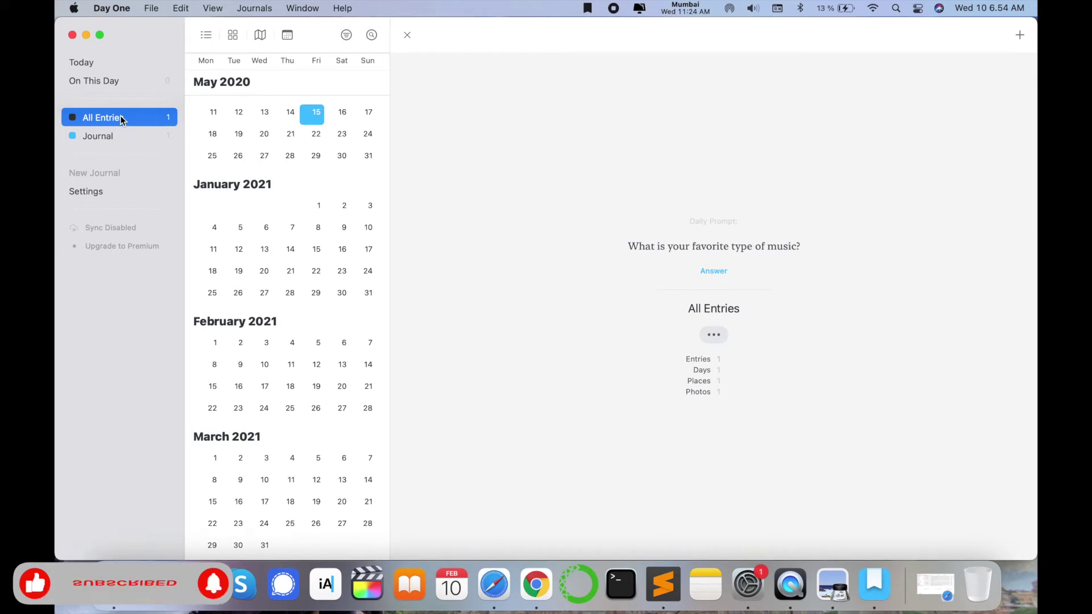
left_click(103, 82)
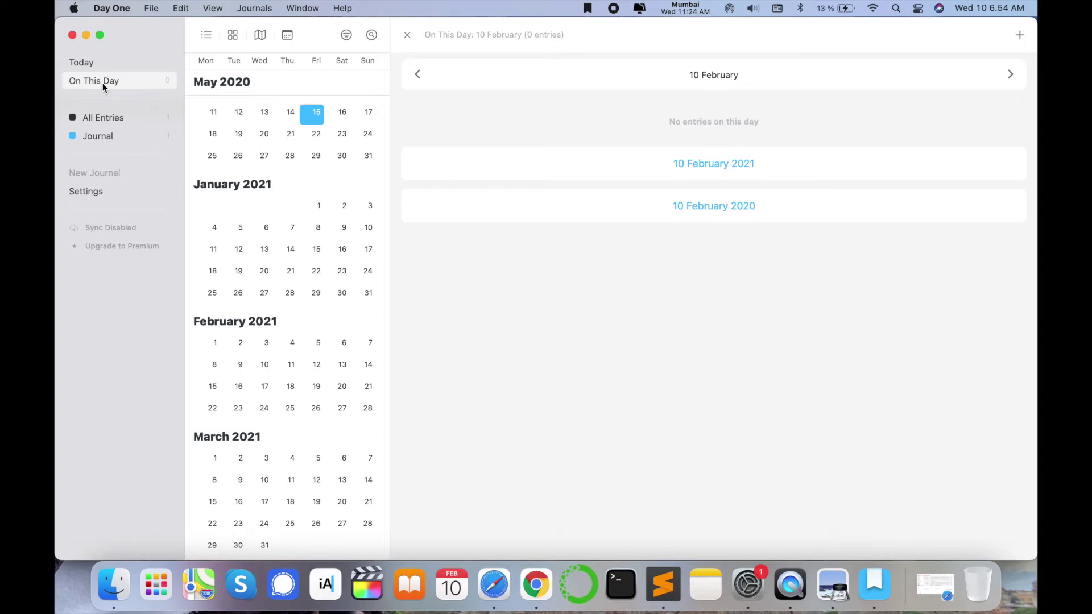
left_click(717, 164)
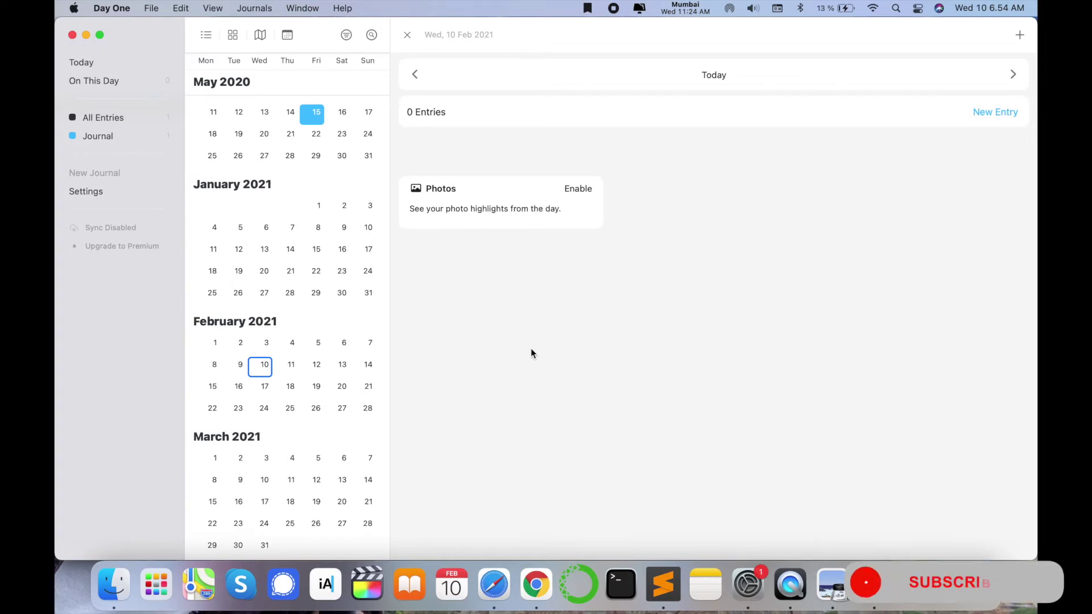
Create a 10 Feb 2021 entry titled 'Hello I am the Research Rocks' and close it
left_click(997, 112)
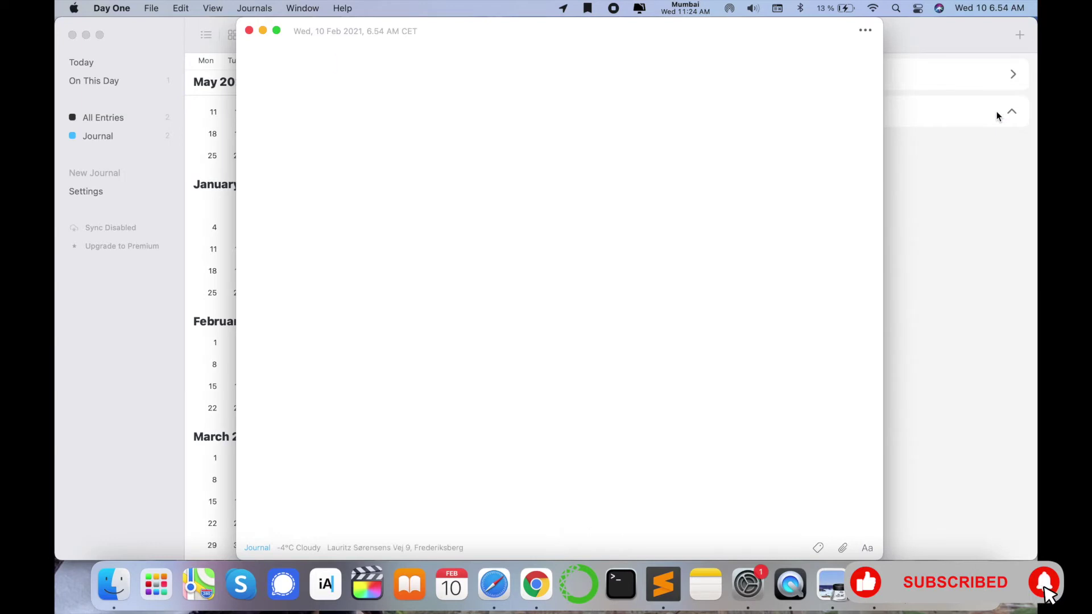
type("H")
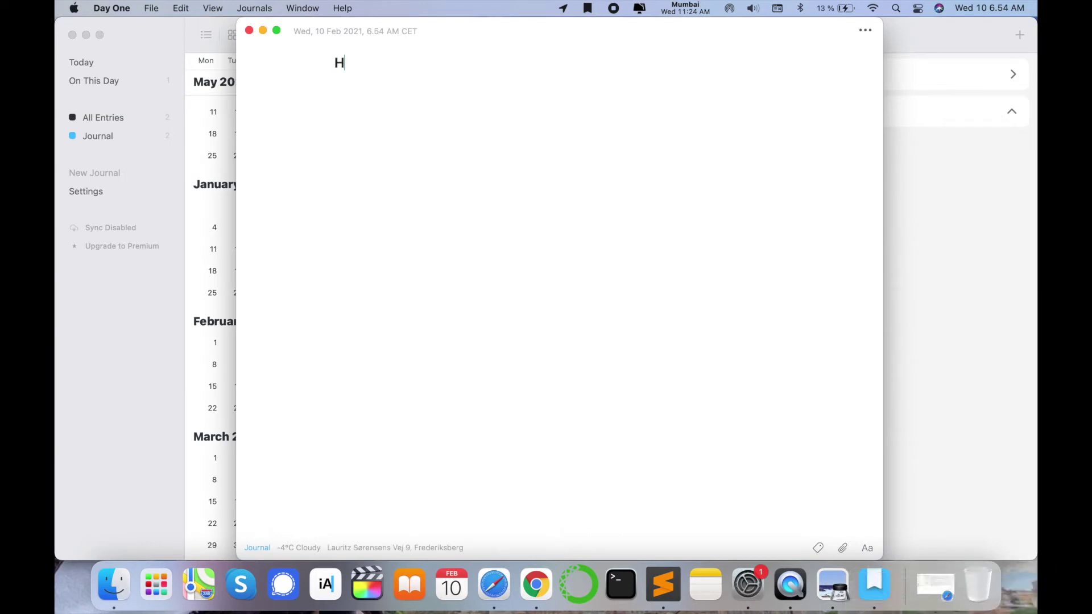
type("ello I am the Research")
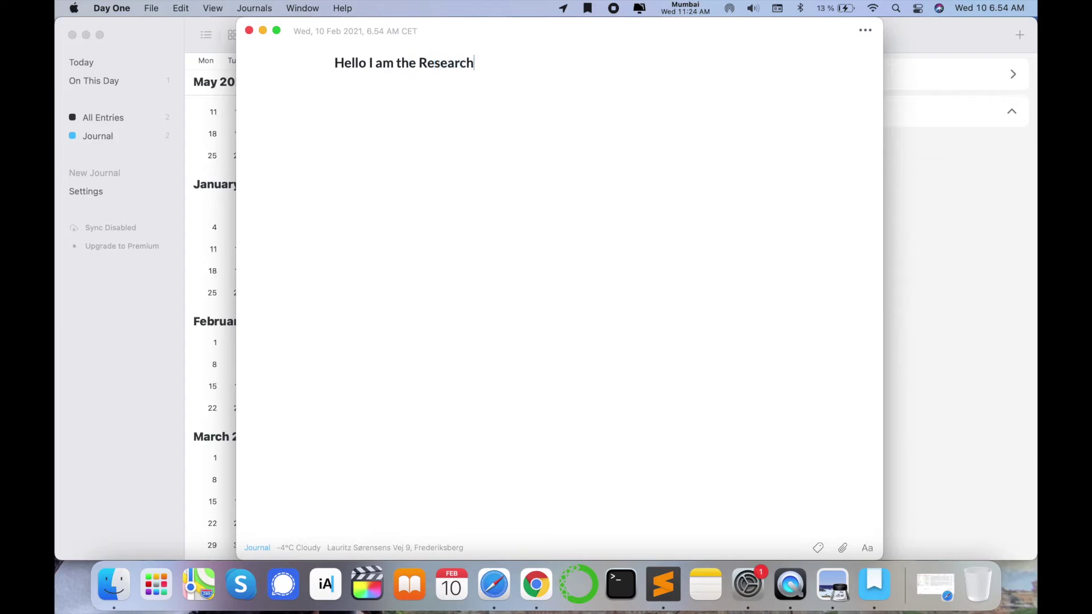
type(" Rocks")
left_click(250, 30)
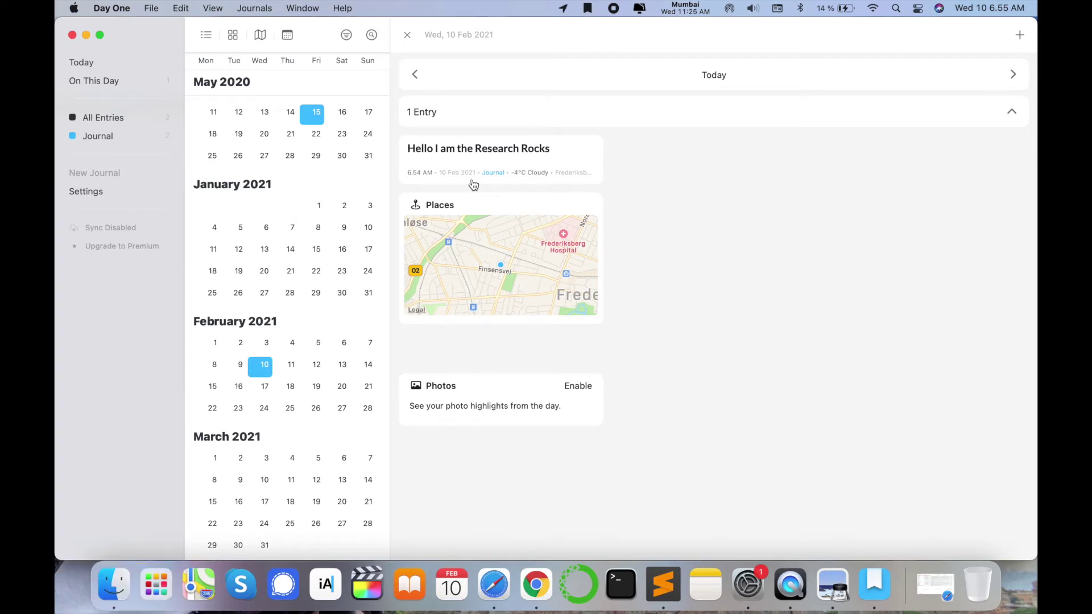
Reopen the Research Rocks entry in the editor
double_click(526, 178)
left_click(249, 30)
double_click(468, 149)
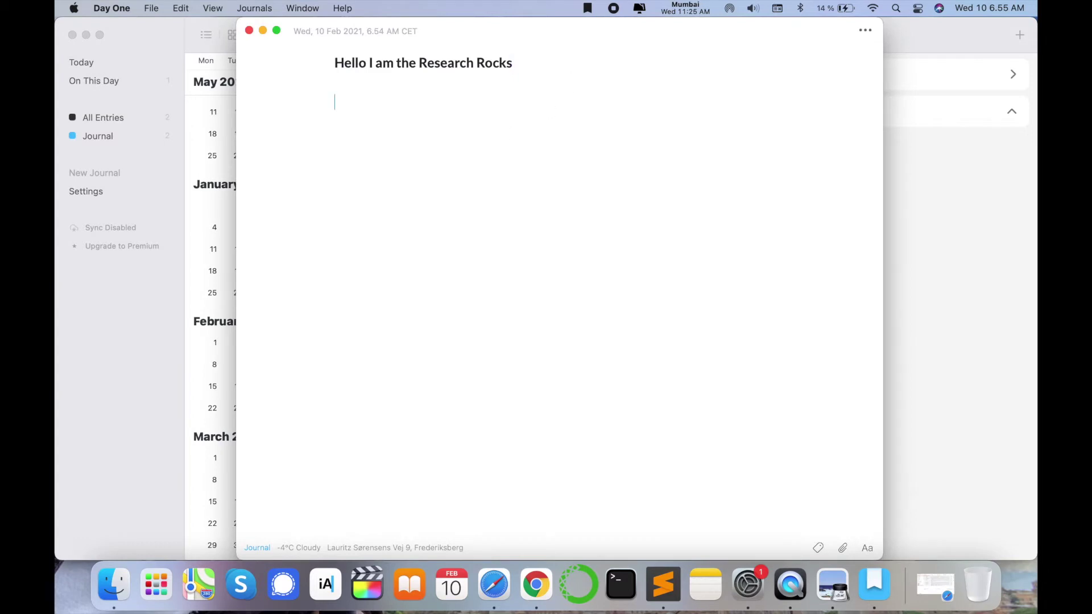
left_click(114, 584)
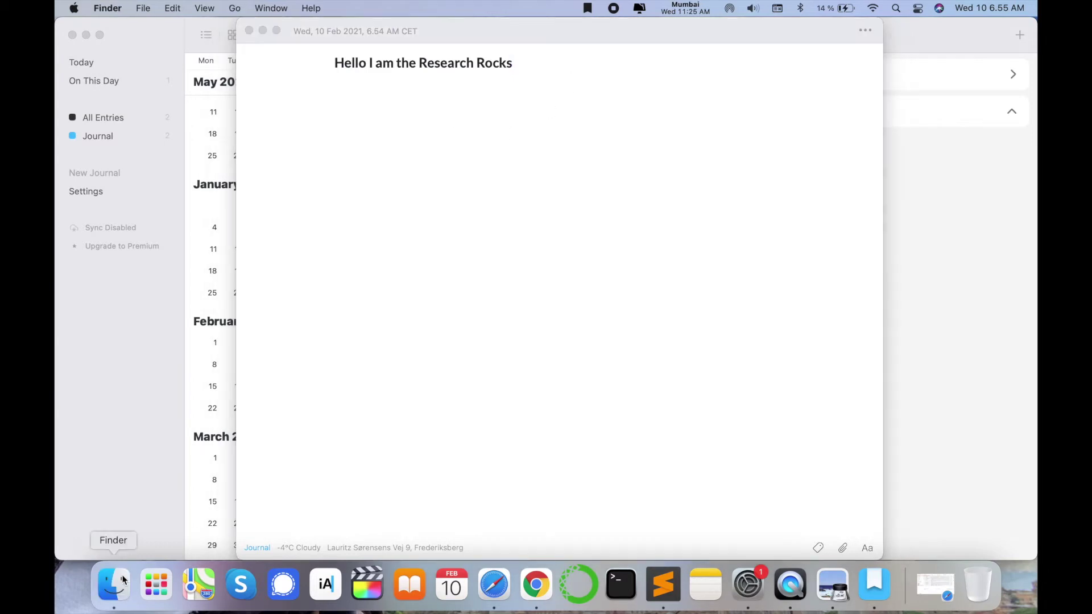
Add the 'How To Use Day One Journal' Desktop image to the Research Rocks entry and close it
left_click(286, 125)
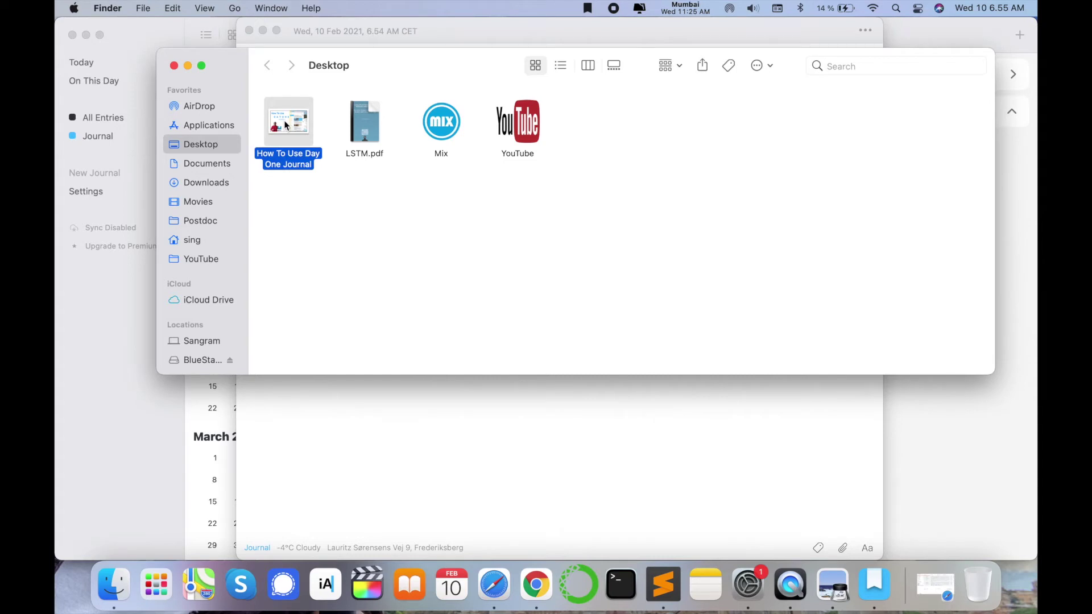
left_click(480, 451)
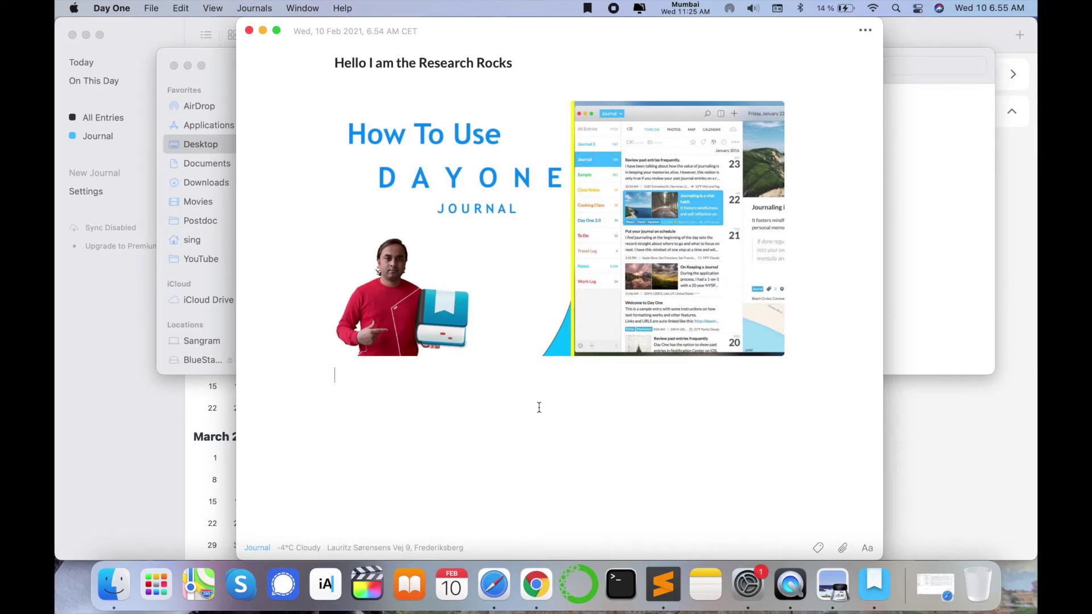
left_click(250, 30)
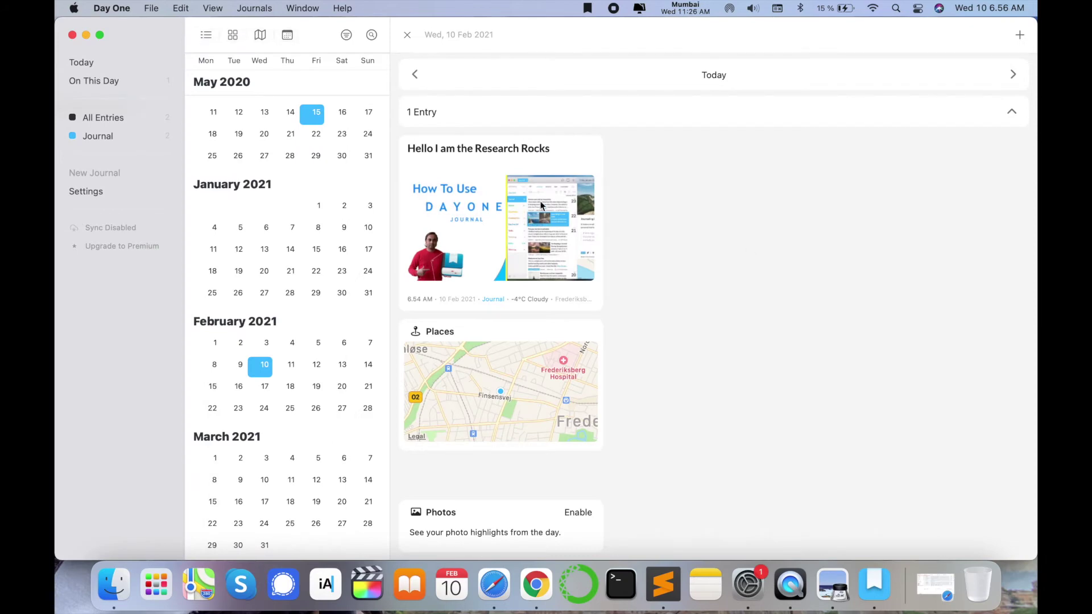
Return to All Entries and create a new blank entry dated Wed 10 Feb 2021
left_click(540, 200)
left_click(250, 31)
left_click(106, 118)
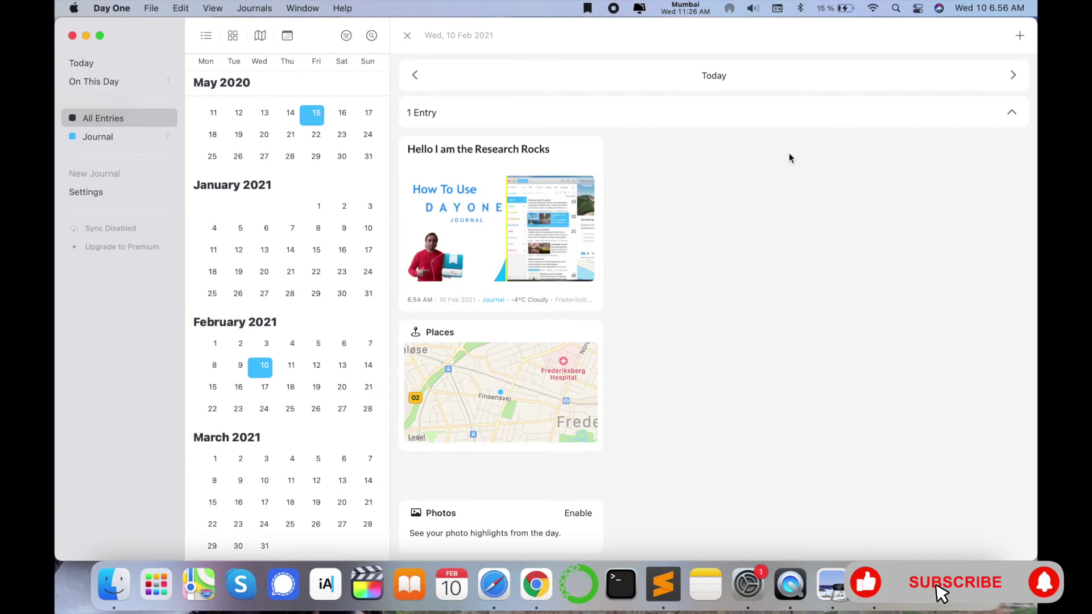
left_click(1019, 36)
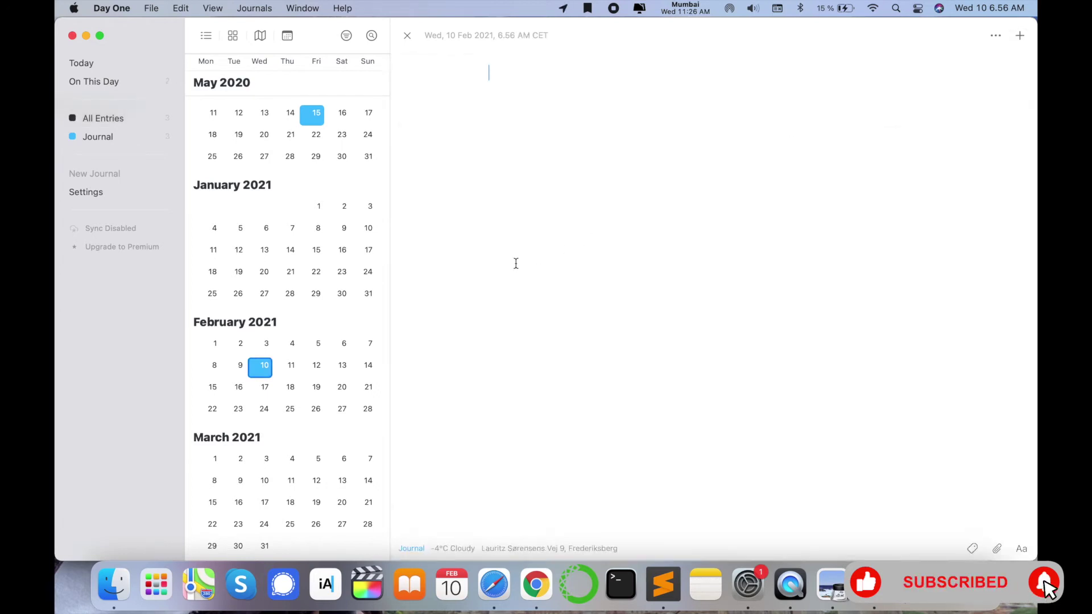
Title the new entry 'Hello second', close it, and return to the 10 Feb 2021 day
type("Hello second")
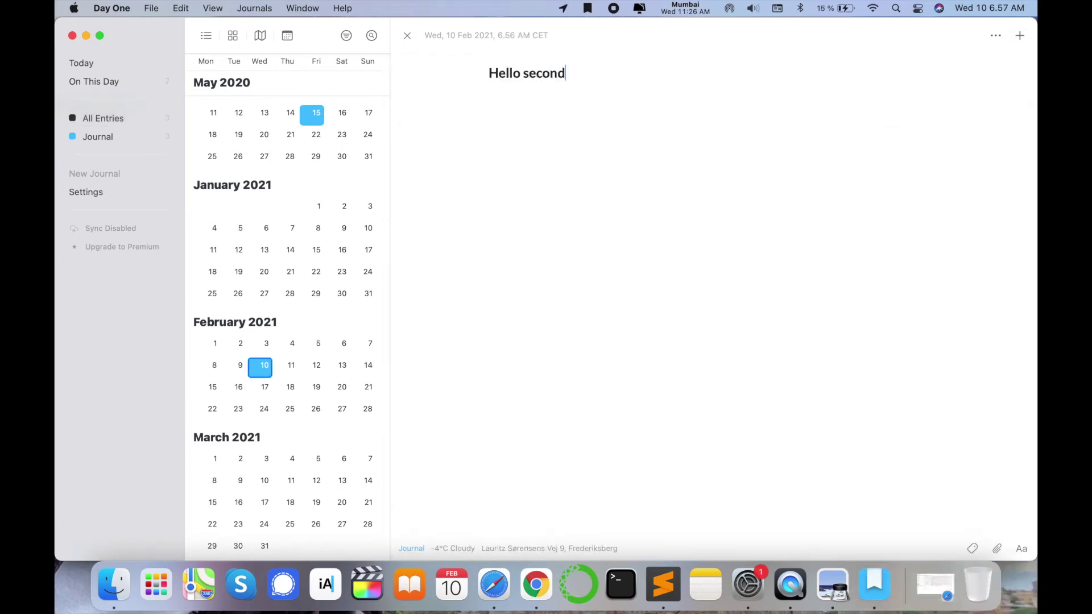
left_click(407, 35)
left_click(264, 367)
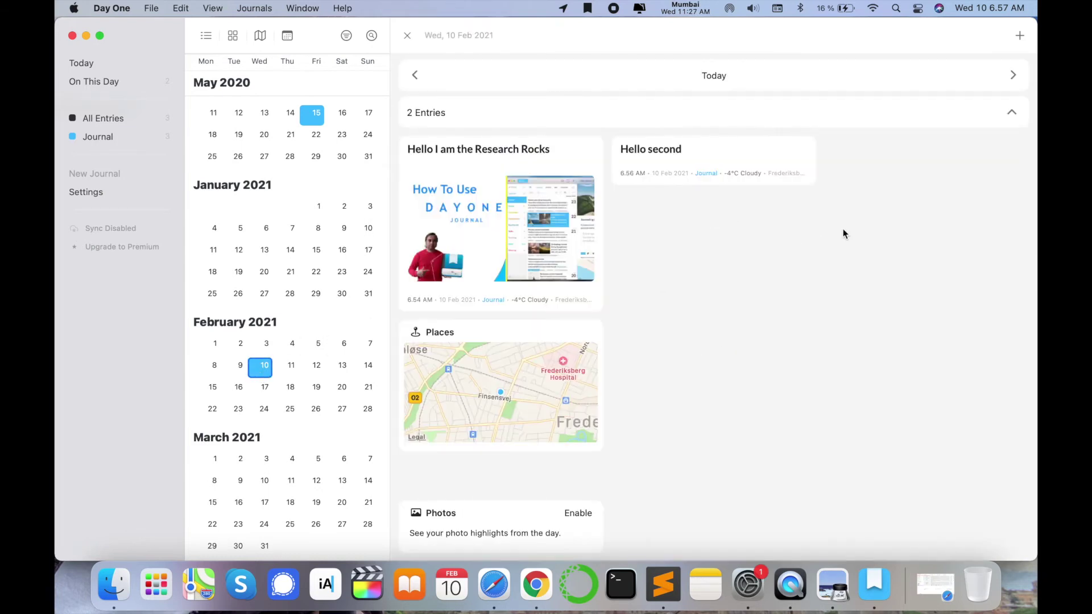
Open and close the Research Rocks and Hello second entries in turn
double_click(526, 150)
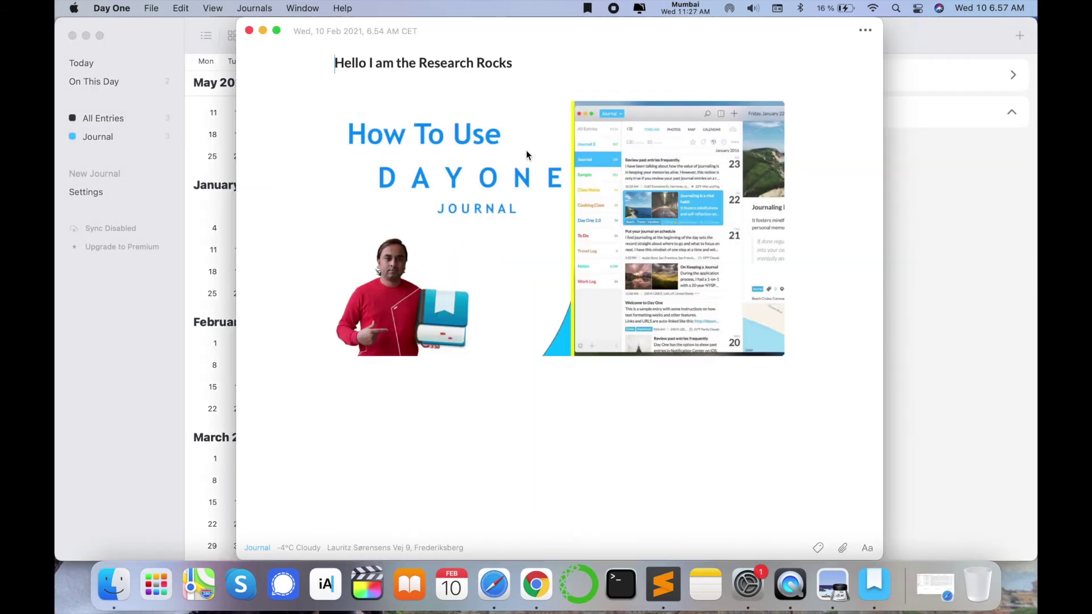
left_click(249, 30)
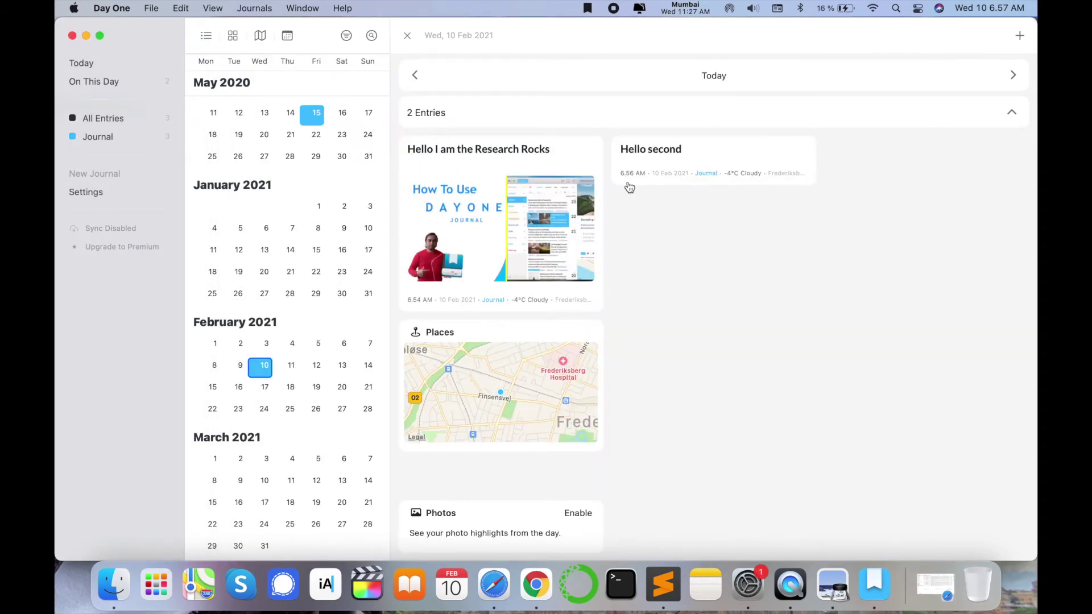
double_click(640, 153)
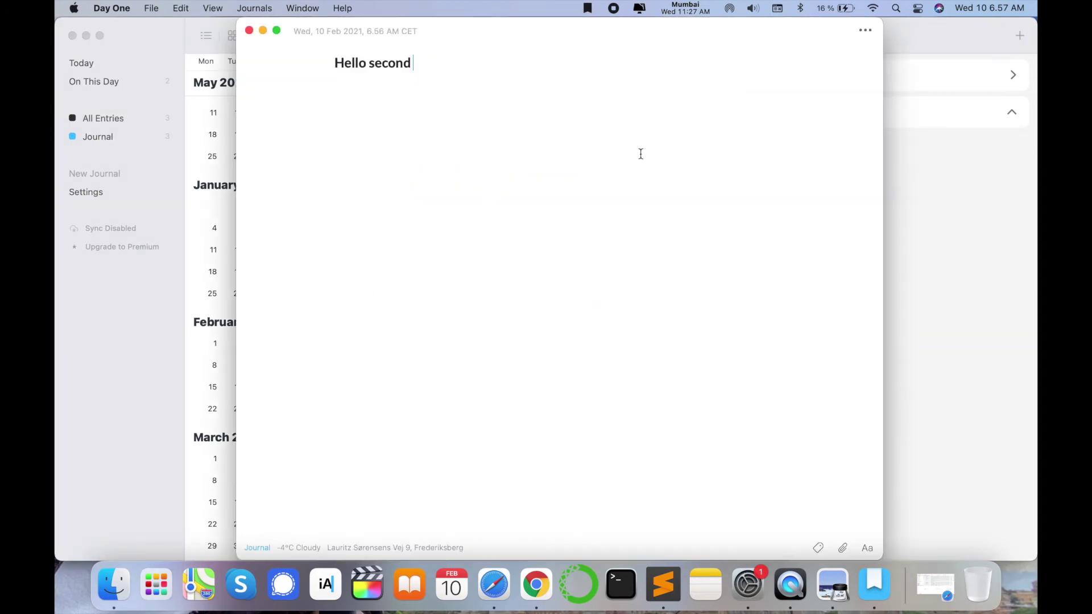
left_click(249, 31)
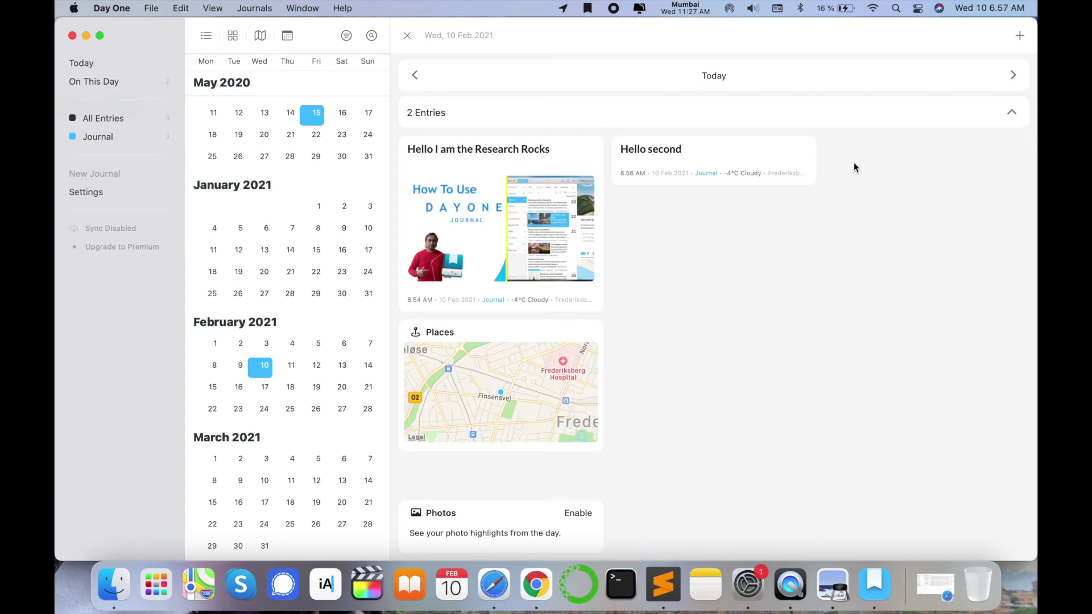
Cycle through the media grid and map views, then back to the calendar
left_click(234, 35)
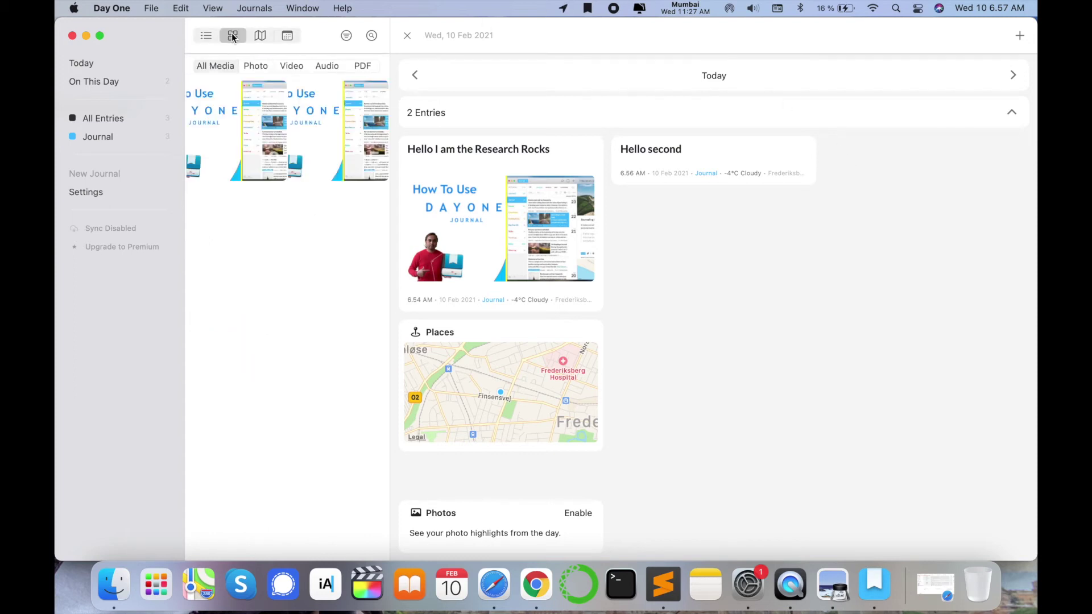
left_click(258, 37)
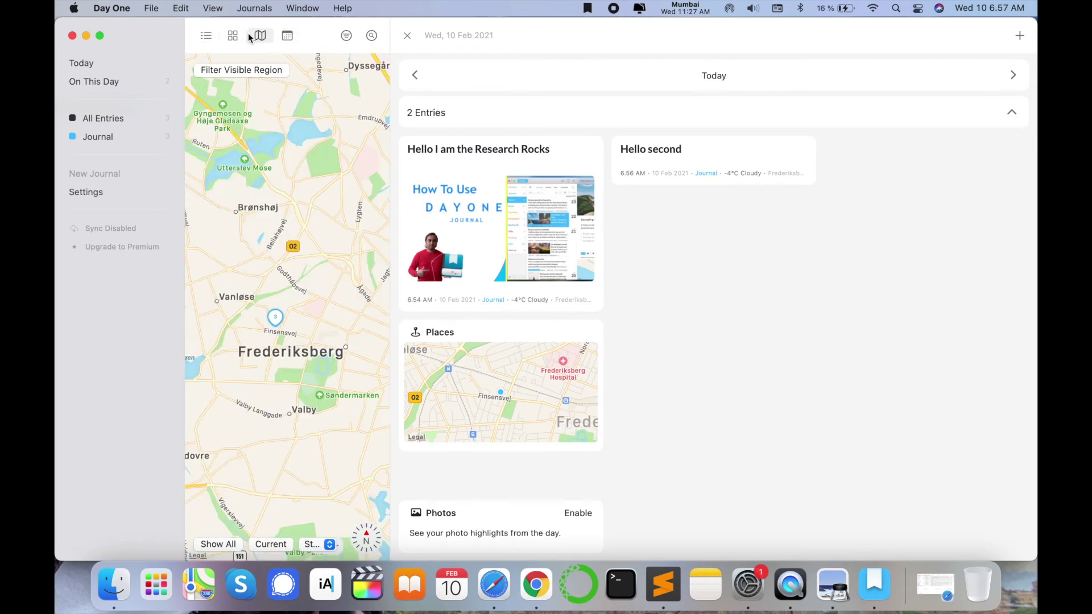
left_click(287, 36)
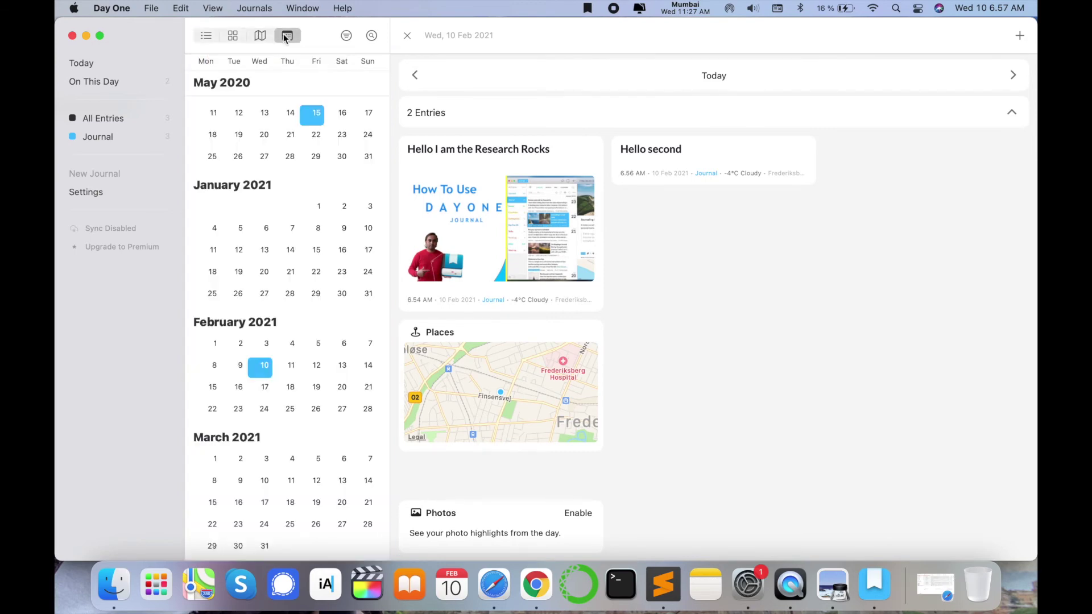
Filter entries to PDF, clear the filter, and open the entry search
left_click(346, 36)
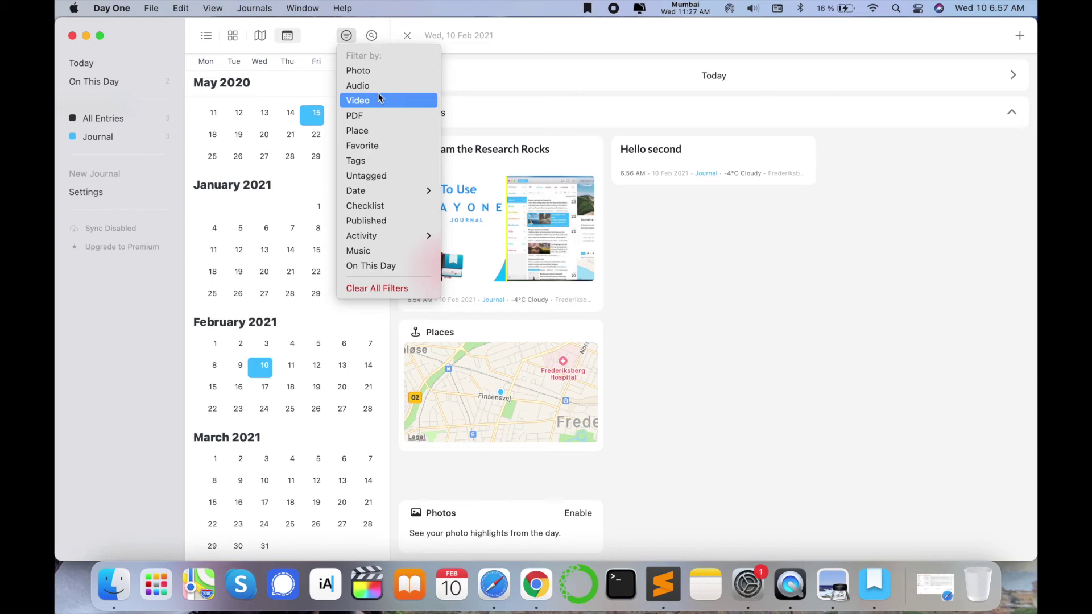
left_click(357, 115)
left_click(198, 67)
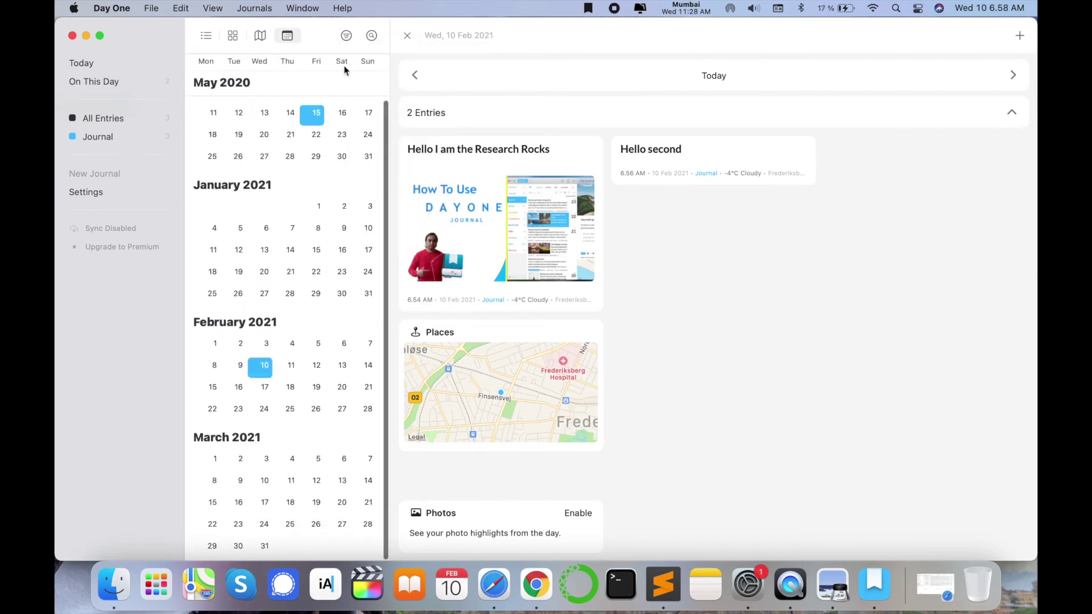
left_click(371, 35)
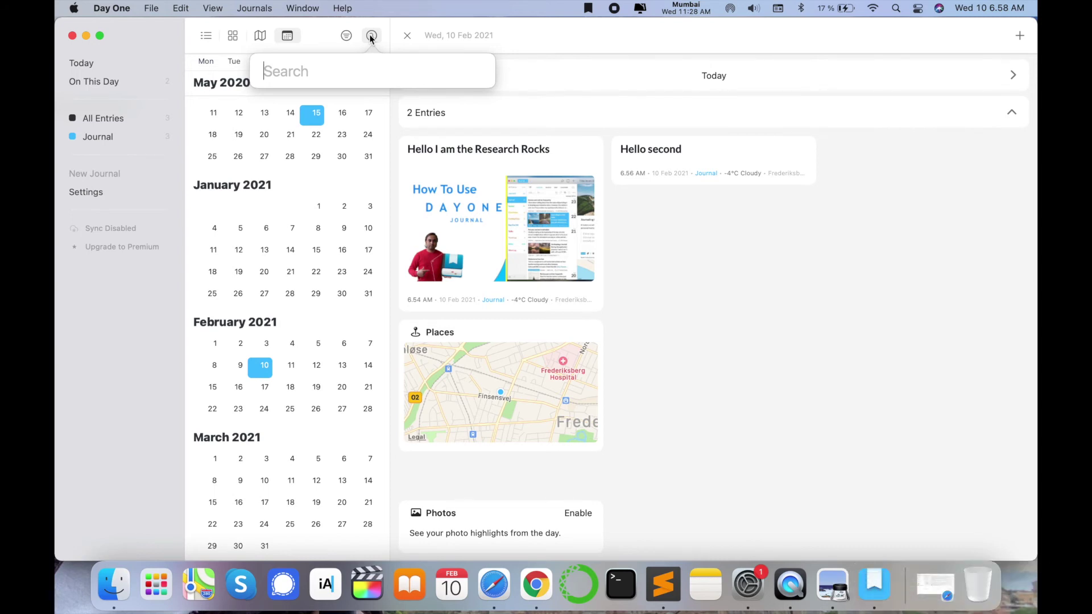
Replace the search term 'hello' with 'rocks' and apply it as a filter
type("hello")
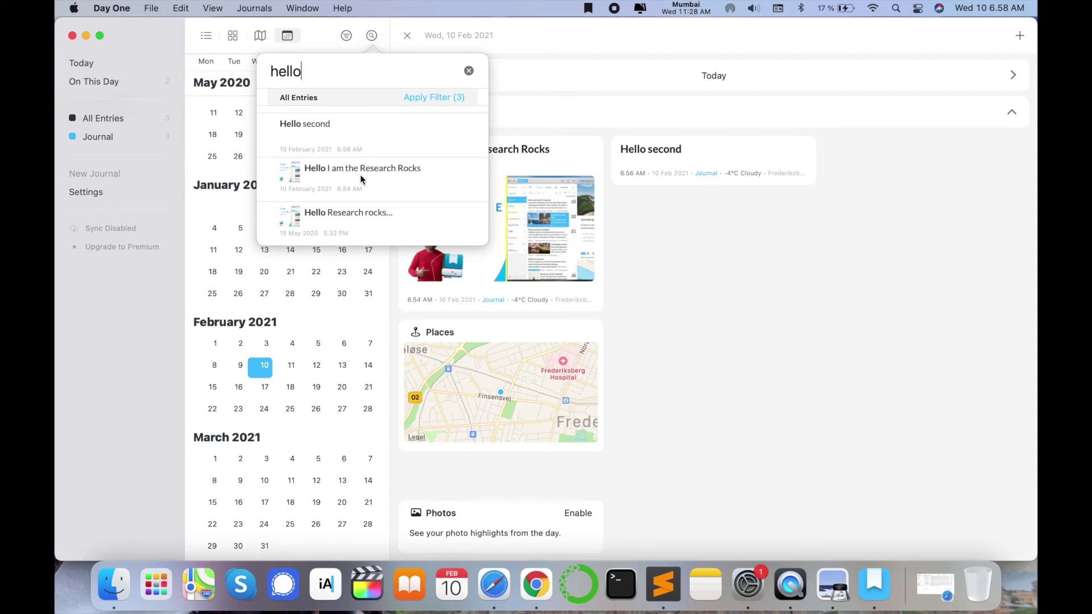
key("BackSpace")
key("BackSpace")
key("BackSpace")
key("BackSpace")
key("BackSpace")
type("rocks")
key("Return")
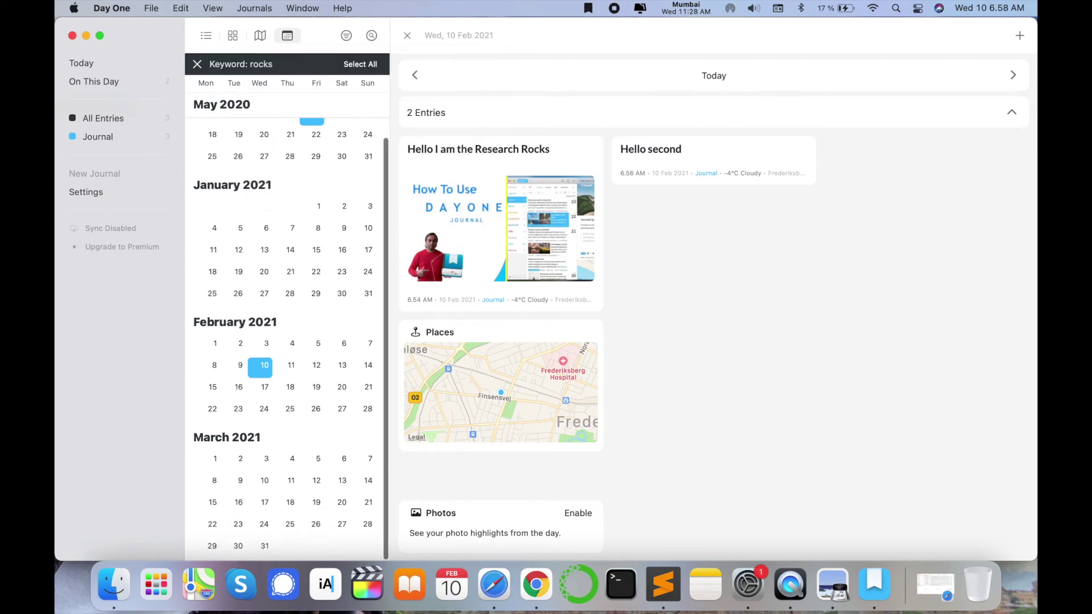
Open the Hello I am the Research Rocks entry and briefly view its image enlarged
left_click(532, 163)
left_click(398, 114)
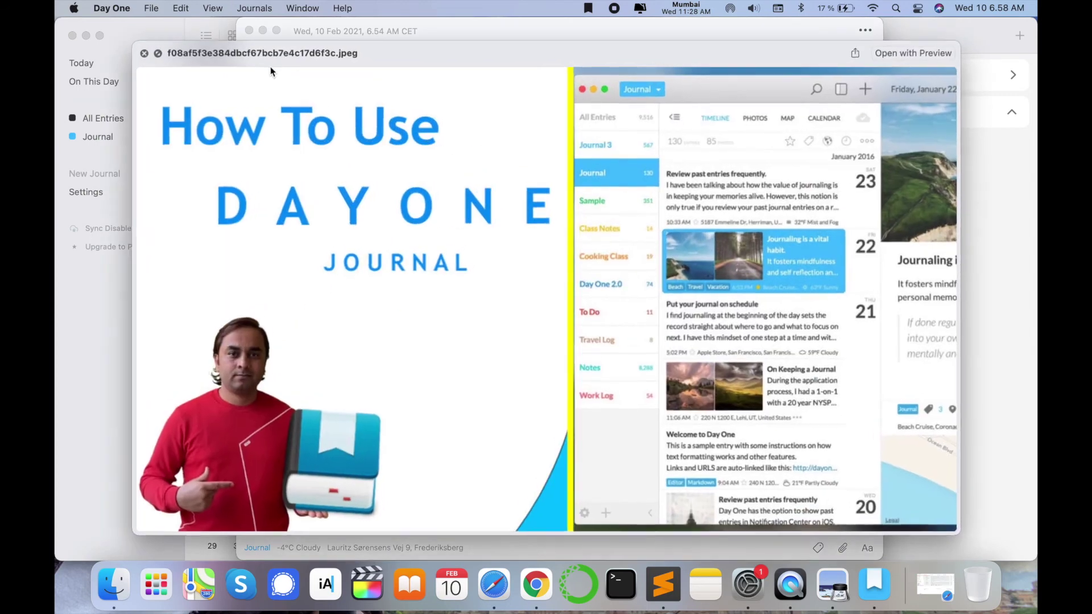
left_click(143, 53)
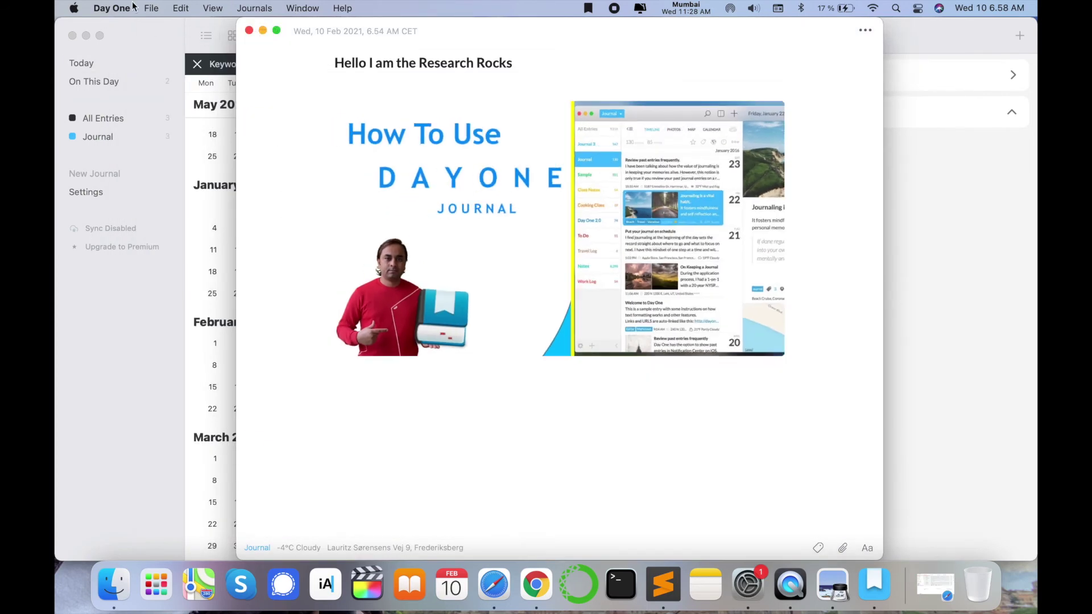
left_click(152, 8)
View the Research Rocks entry as a one-page PDF, then close it and the Day One guide, and quit Preview
left_click(183, 194)
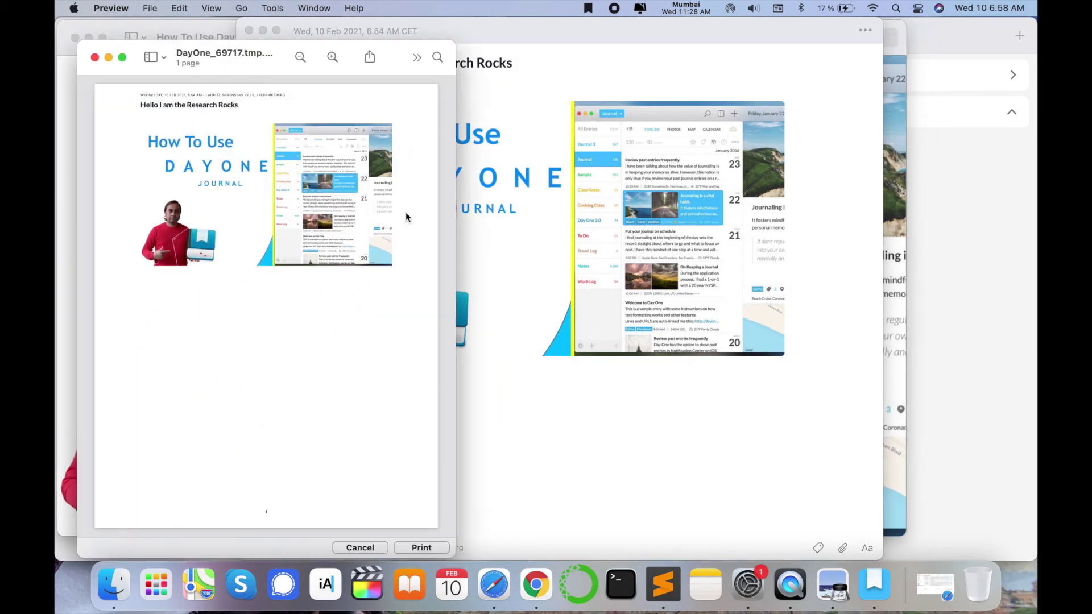
scroll(333, 229, "down", 1)
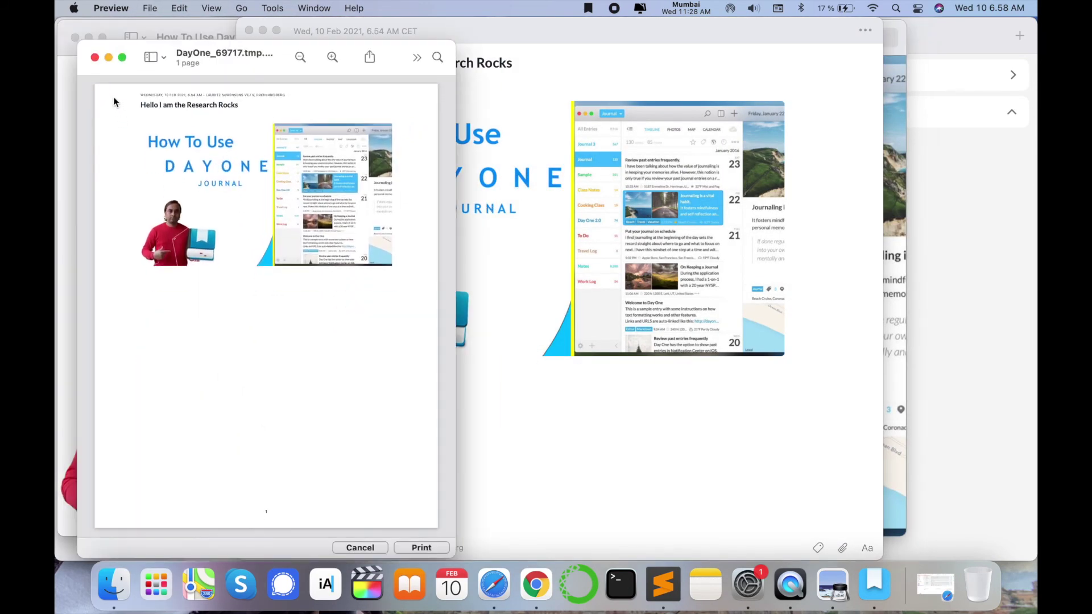
left_click(95, 58)
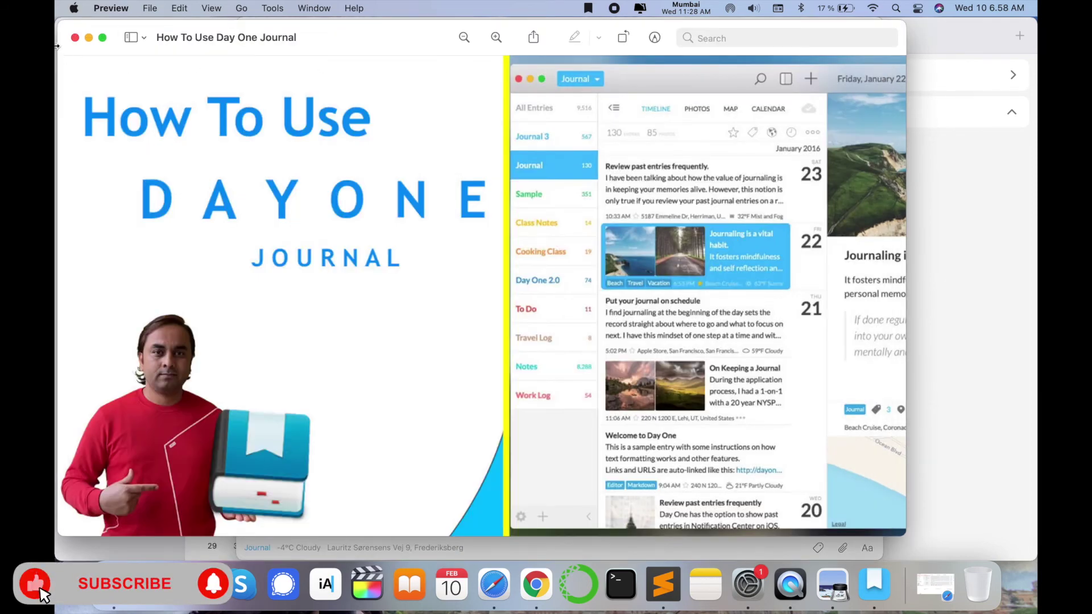
key("super+q")
left_click(111, 8)
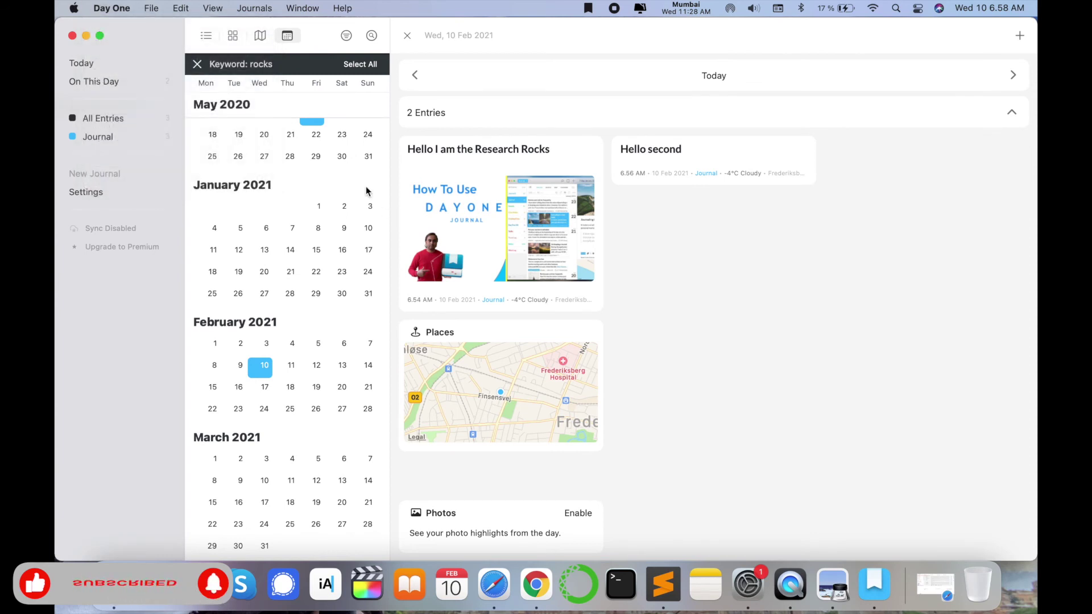
left_click(107, 8)
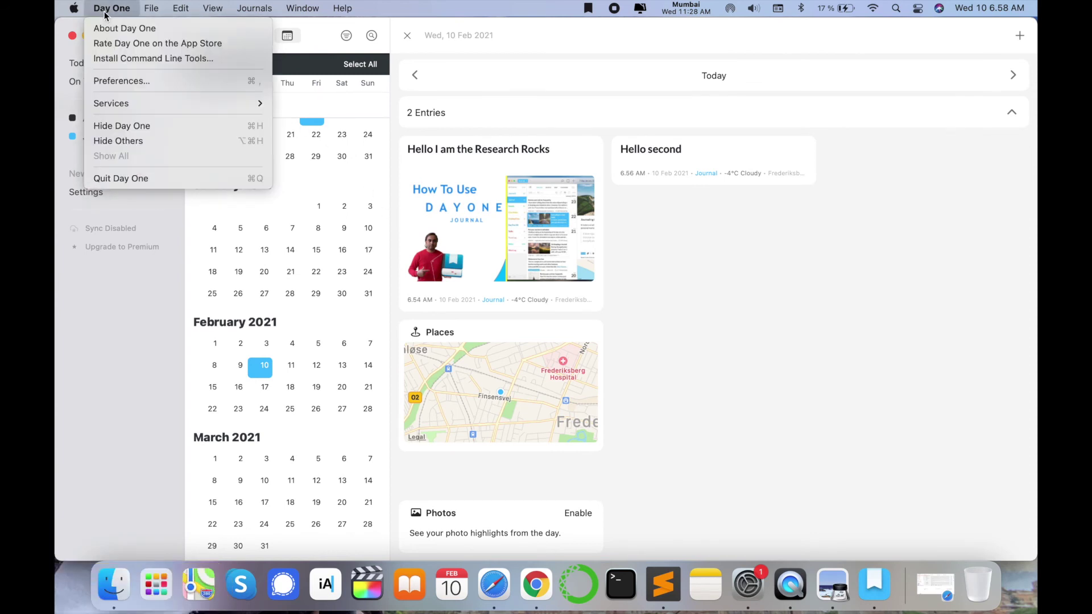
left_click(127, 83)
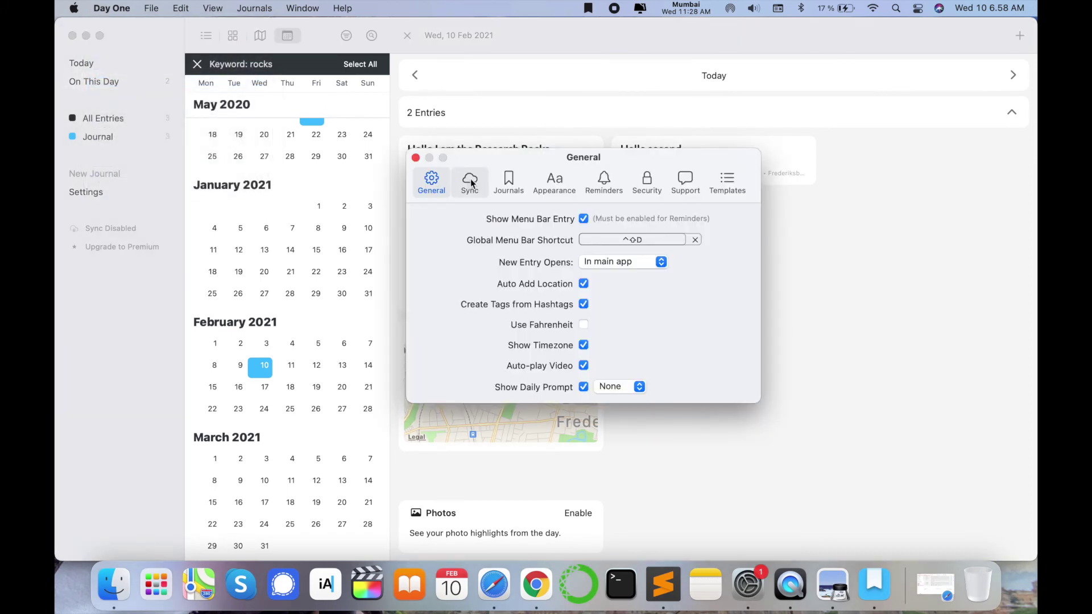
left_click(469, 181)
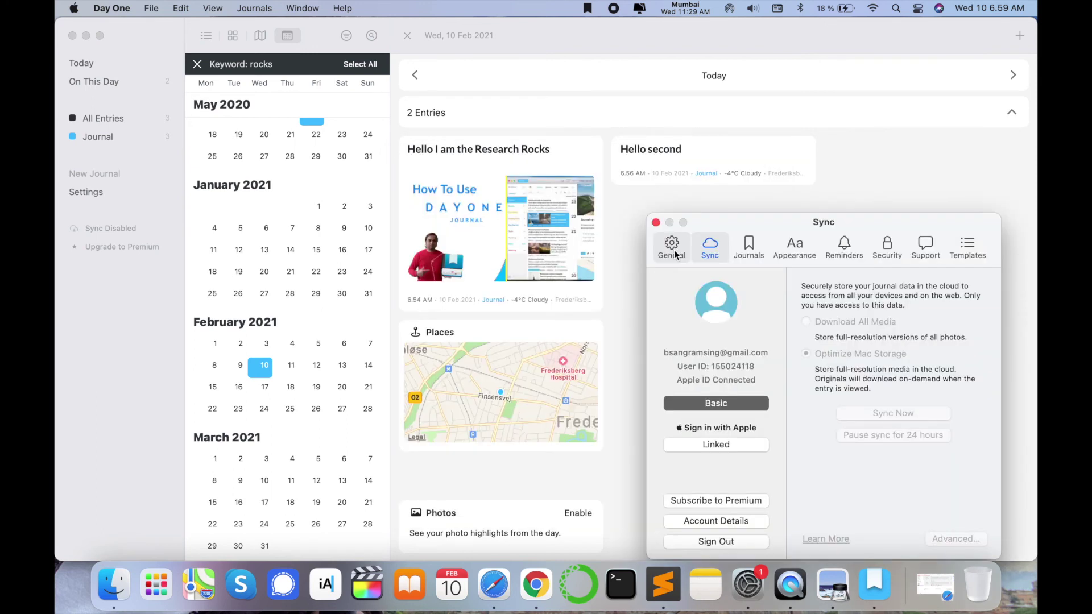
left_click_drag(757, 227, 610, 211)
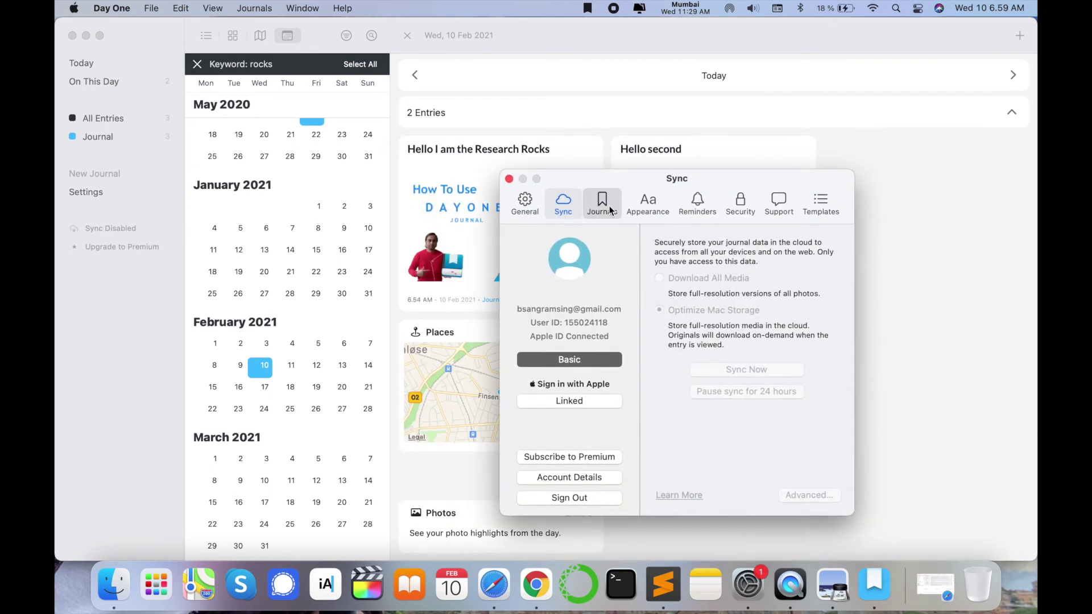
left_click(606, 206)
left_click(646, 208)
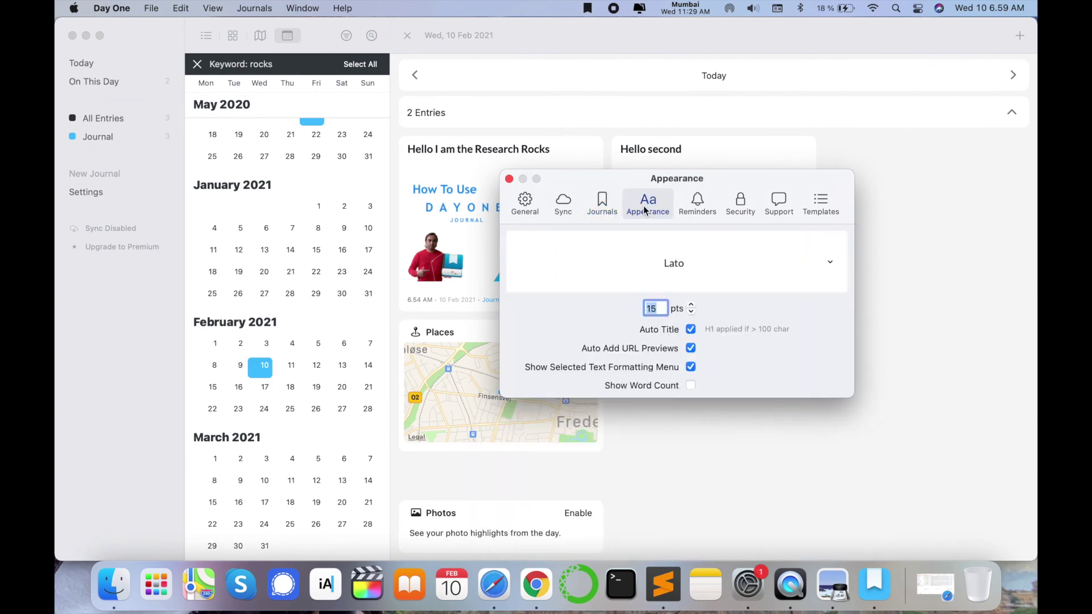
left_click(698, 204)
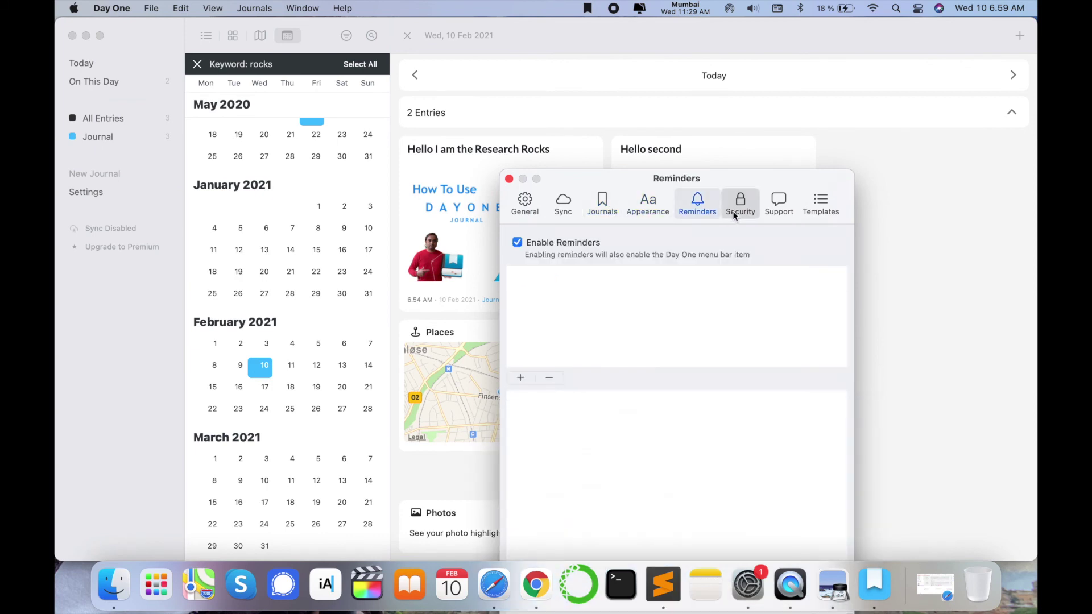
left_click(733, 215)
left_click(778, 205)
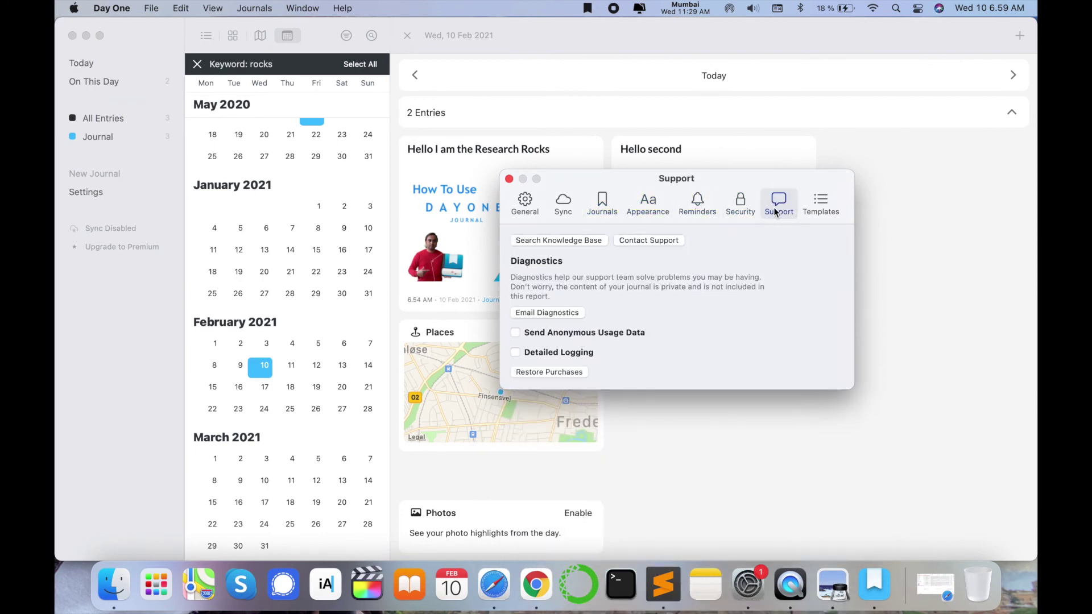
left_click(826, 210)
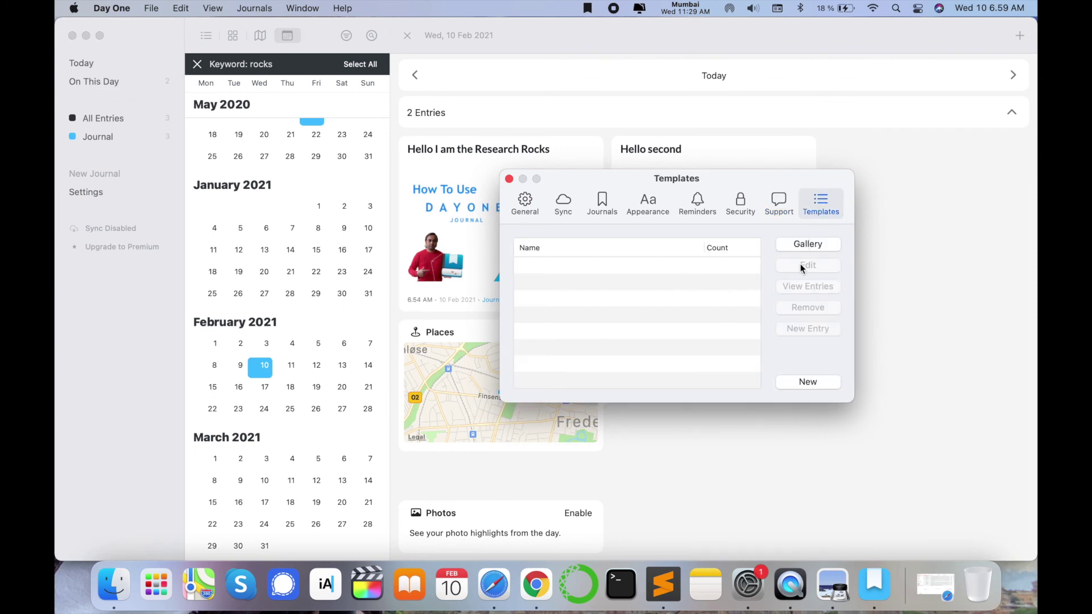
left_click(804, 246)
left_click(638, 288)
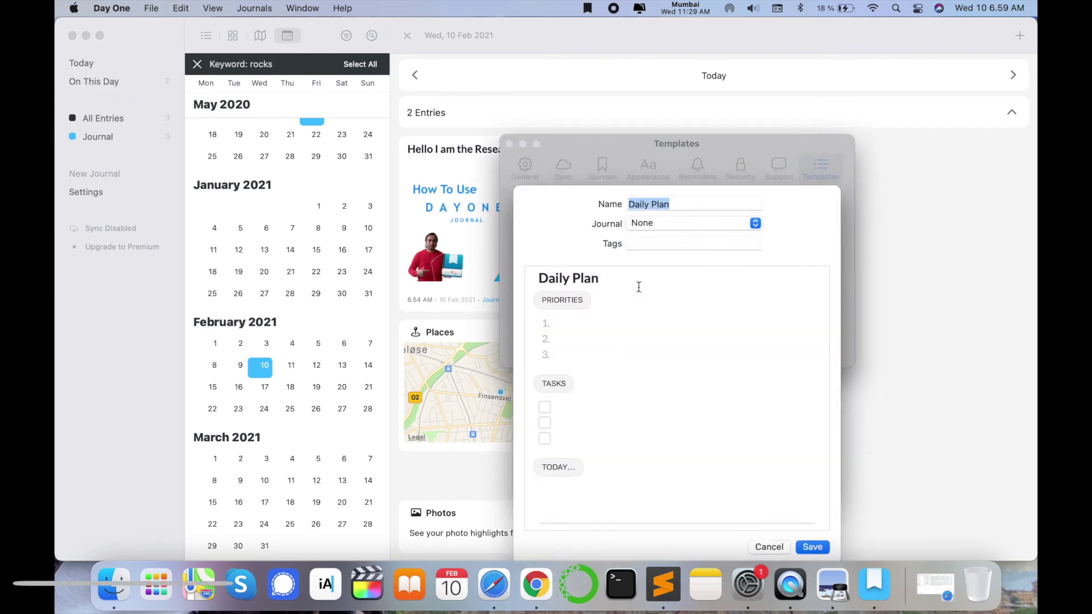
left_click(765, 543)
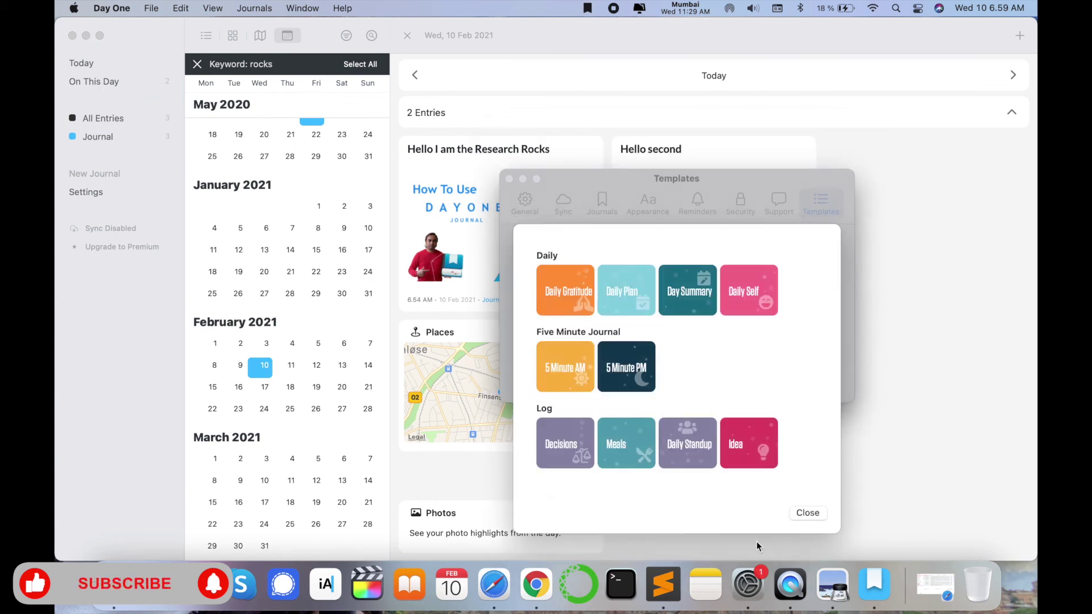
left_click(511, 179)
left_click(152, 8)
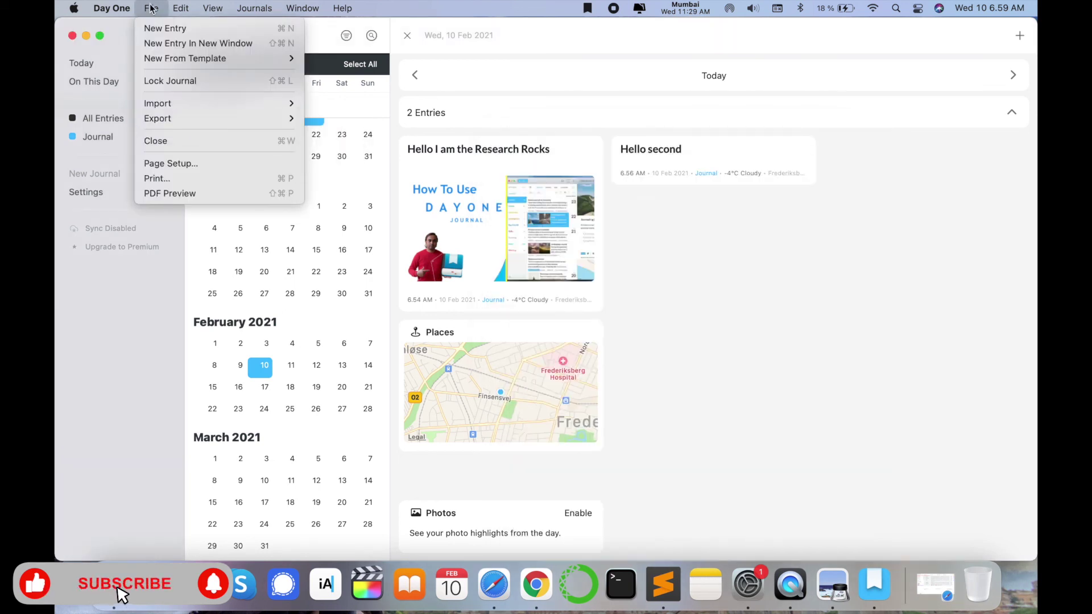
mouse_move(192, 126)
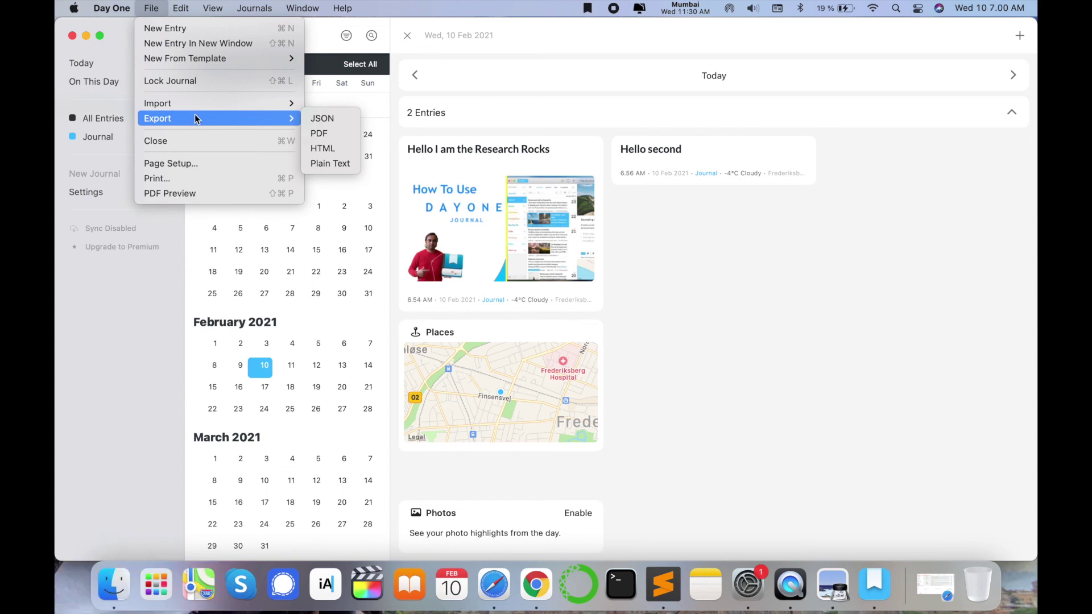
mouse_move(200, 105)
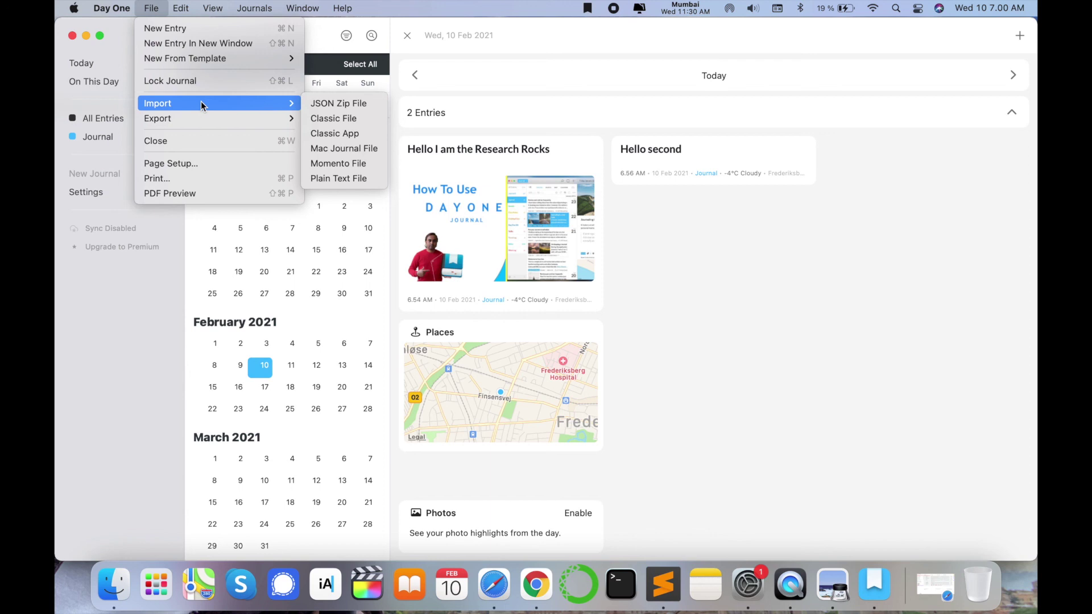
left_click(662, 223)
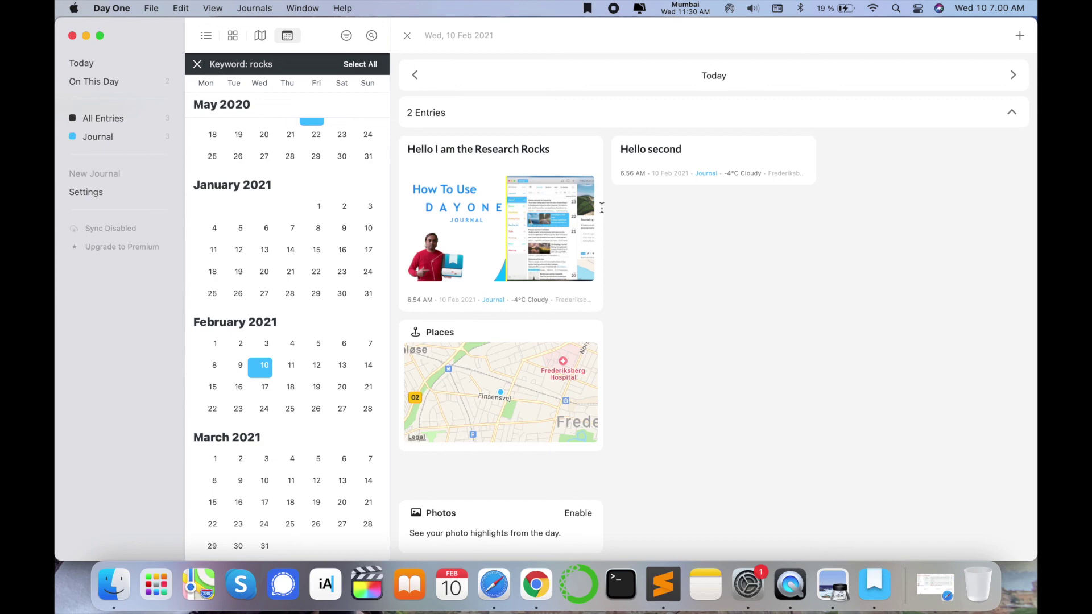
left_click(535, 584)
From the YouTube 'research rocks' results tab, open the Research Rocks channel's Home page
left_click(579, 34)
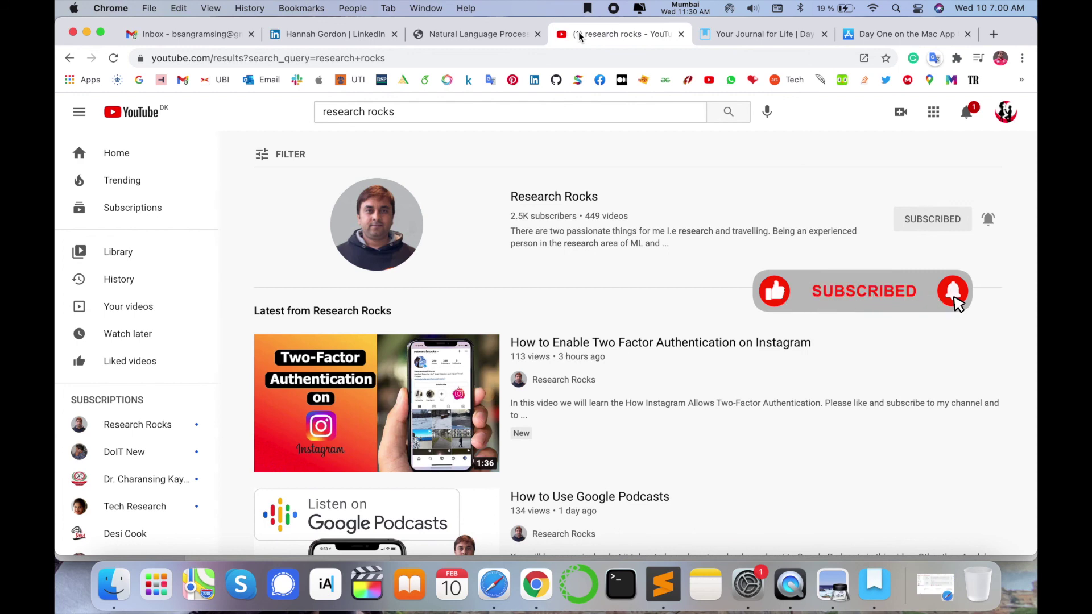
left_click(555, 198)
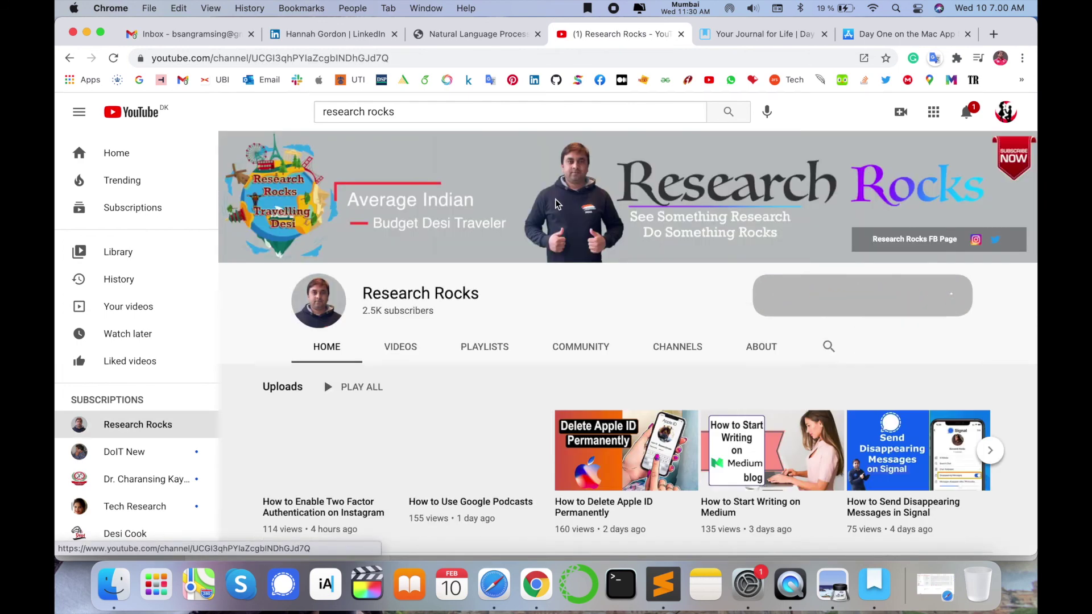